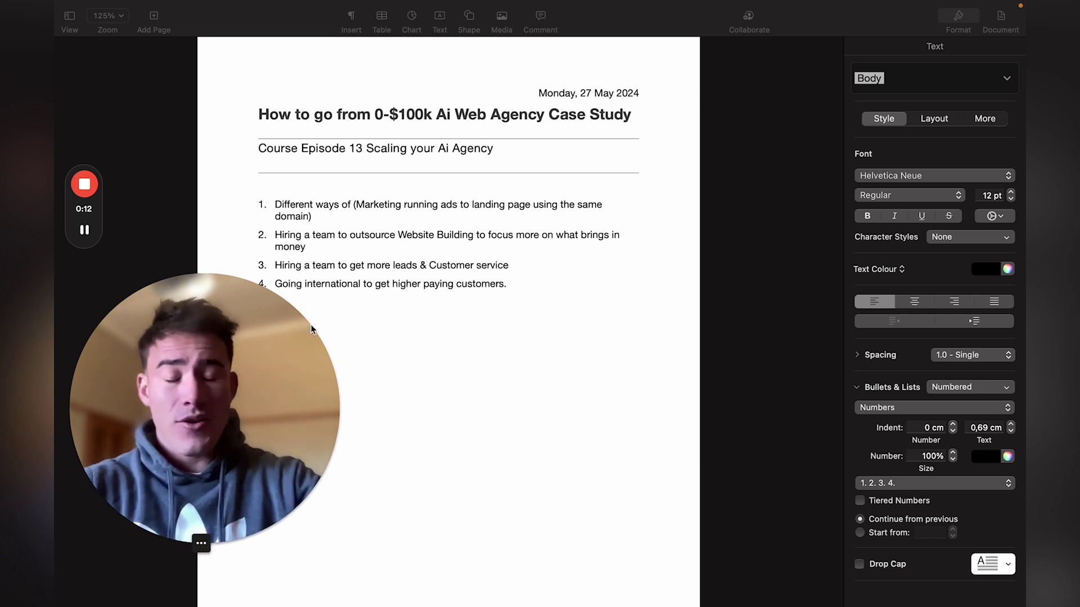
Review the Ai Web Agency case study outline in Pages, then move to the browser desktop.
mouse_move(200, 545)
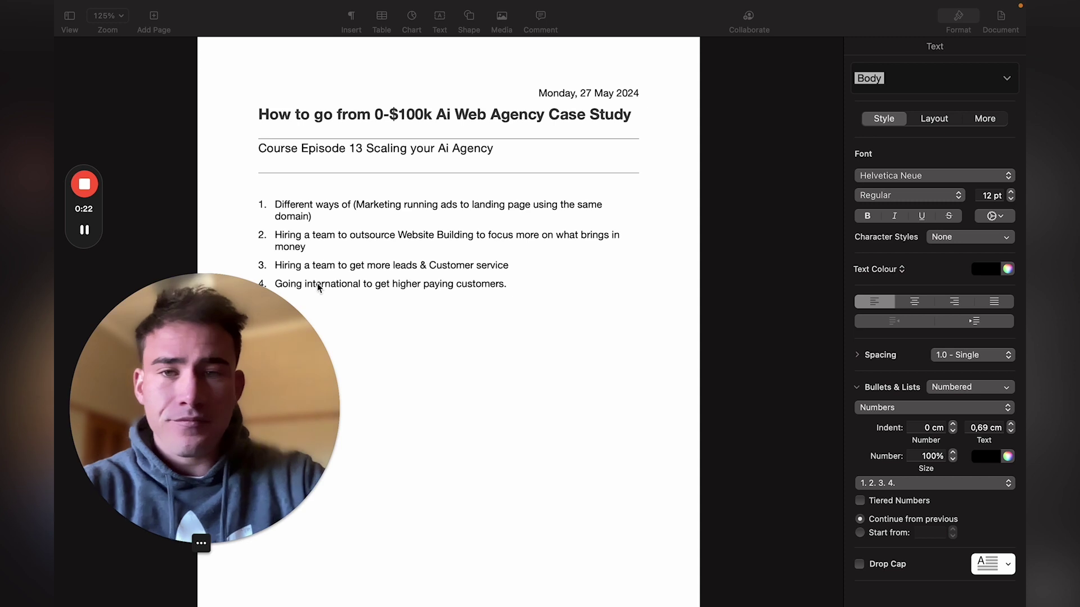
left_click(185, 544)
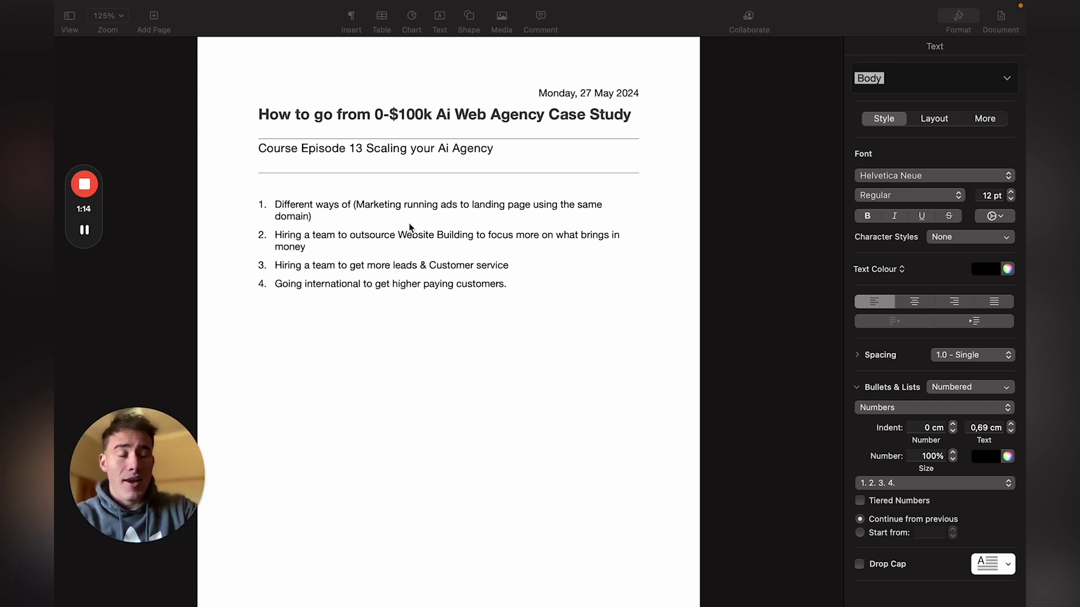
key("ctrl+Right")
Start a new Aerafy funnel from templates, search 'ag', then view The Free Website Guys tab.
left_click(137, 17)
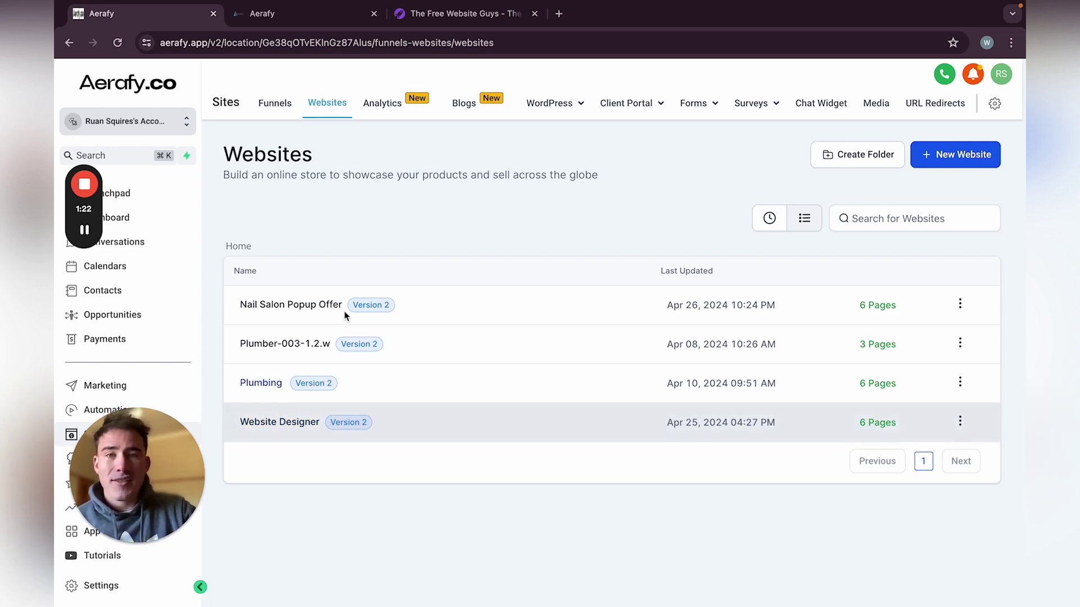
left_click(275, 102)
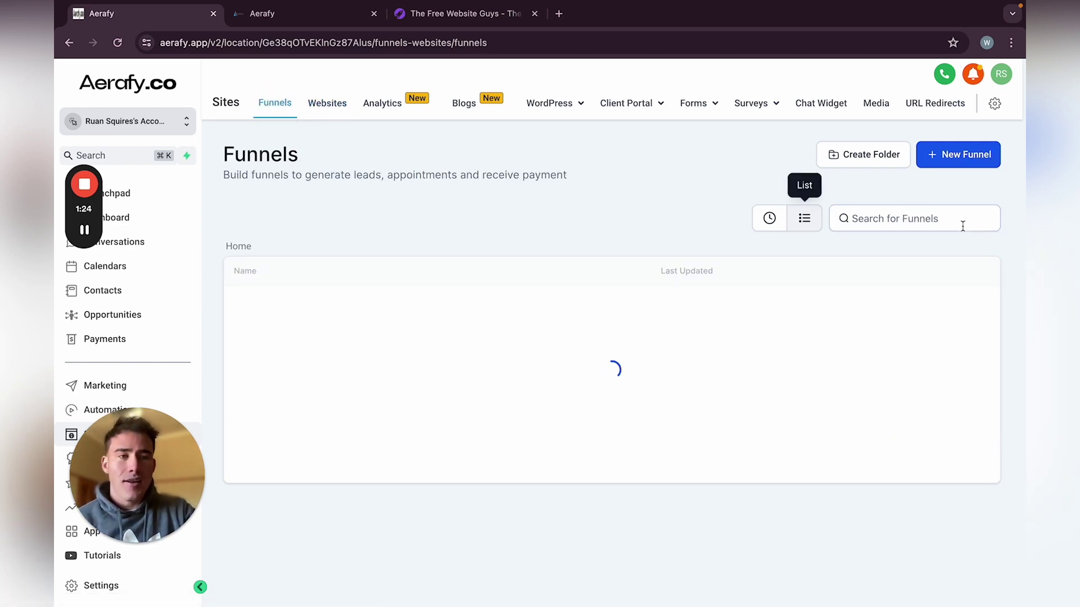
left_click(951, 160)
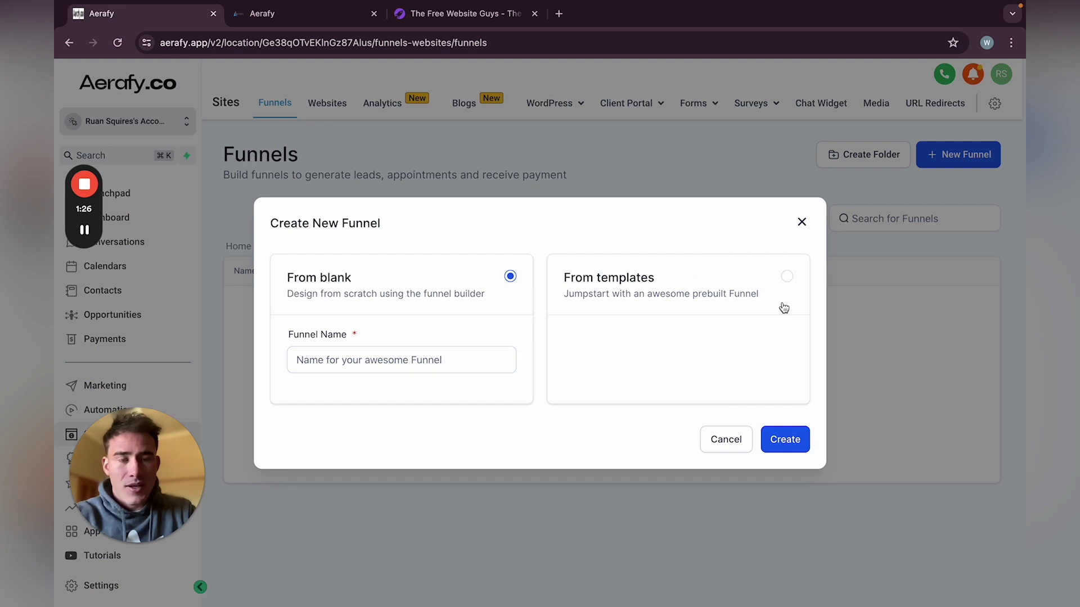
left_click(697, 288)
left_click(776, 450)
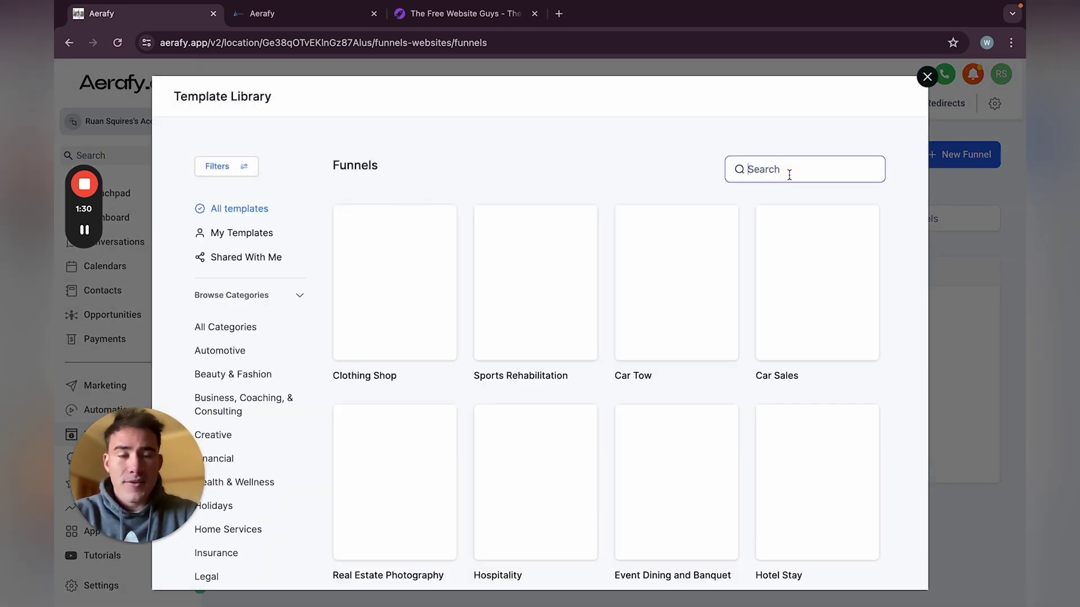
type("agency")
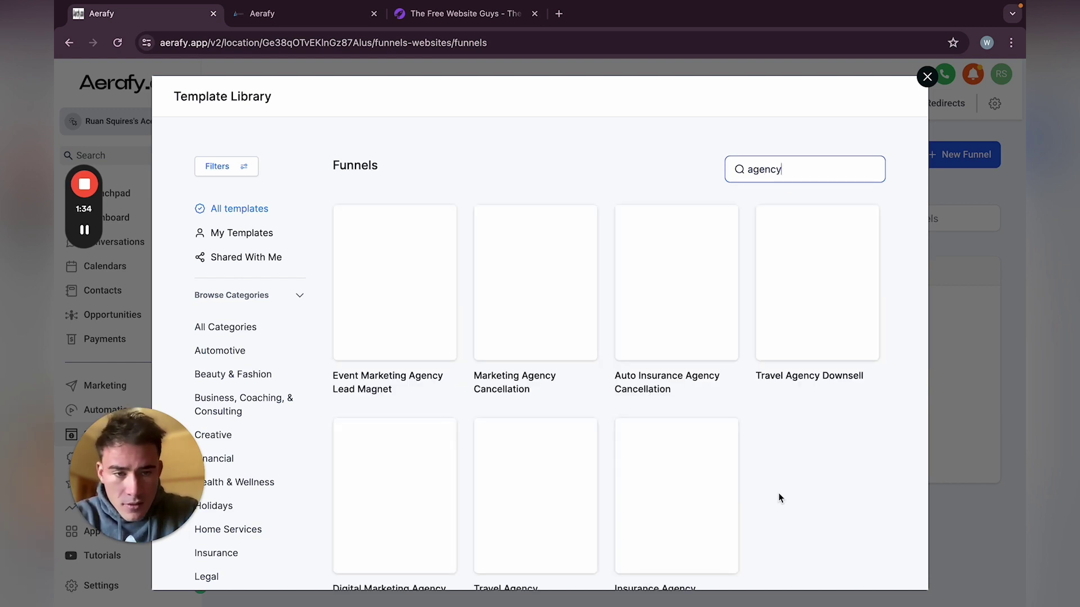
scroll(559, 497, "down", 2)
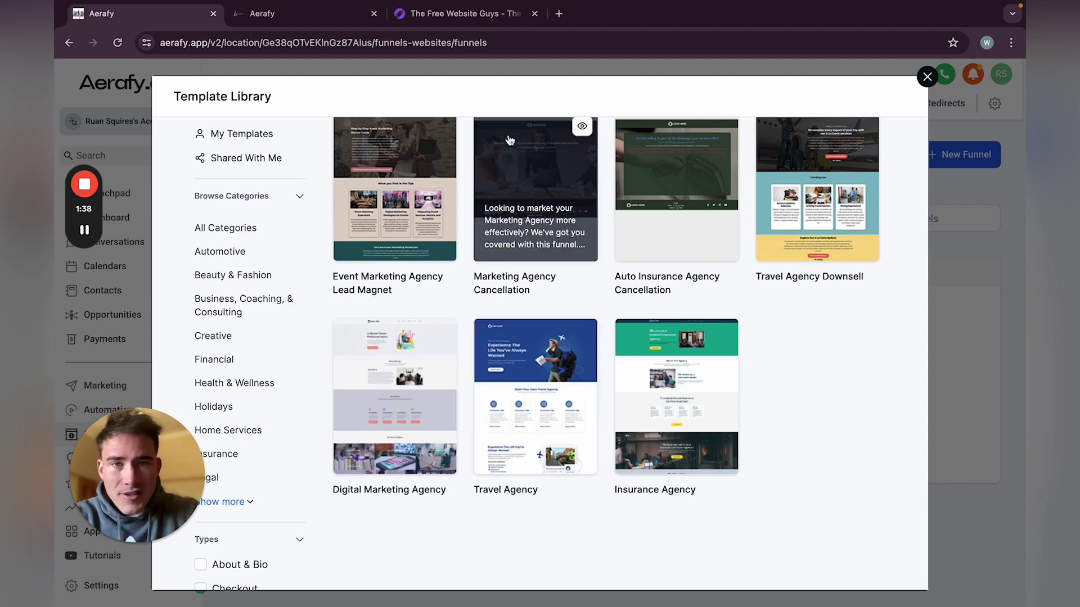
left_click(455, 17)
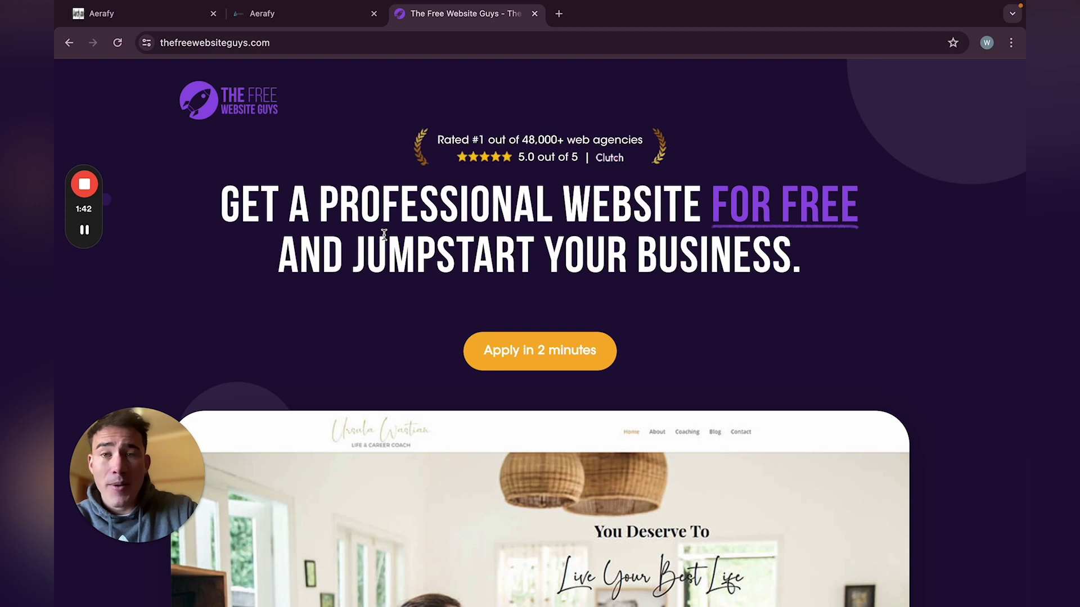
scroll(384, 234, "down", 2)
scroll(420, 236, "up", 2)
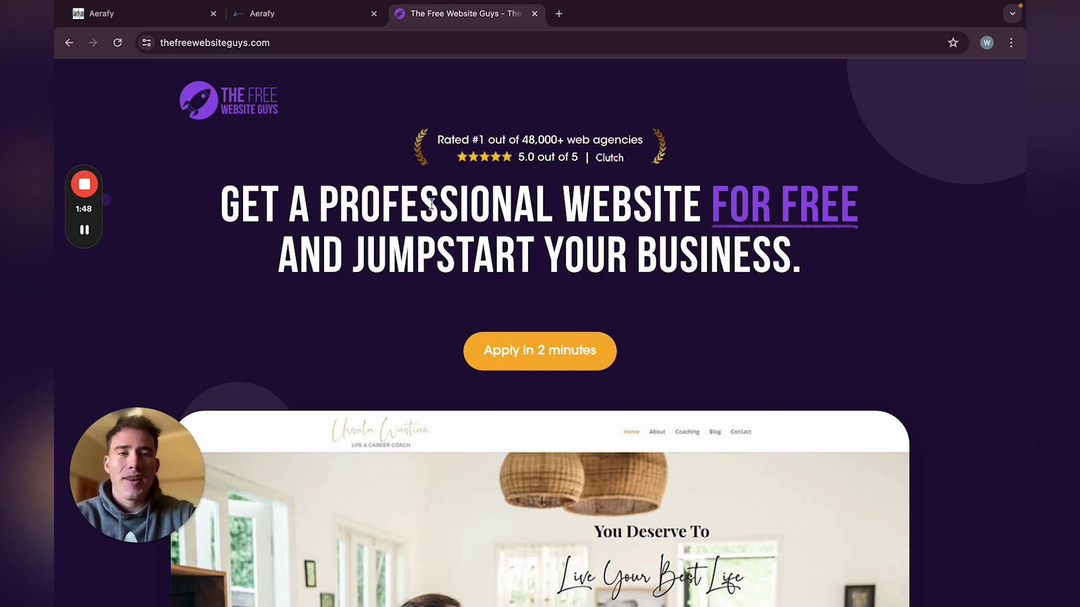
left_click(321, 13)
scroll(416, 247, "up", 20)
scroll(416, 250, "up", 10)
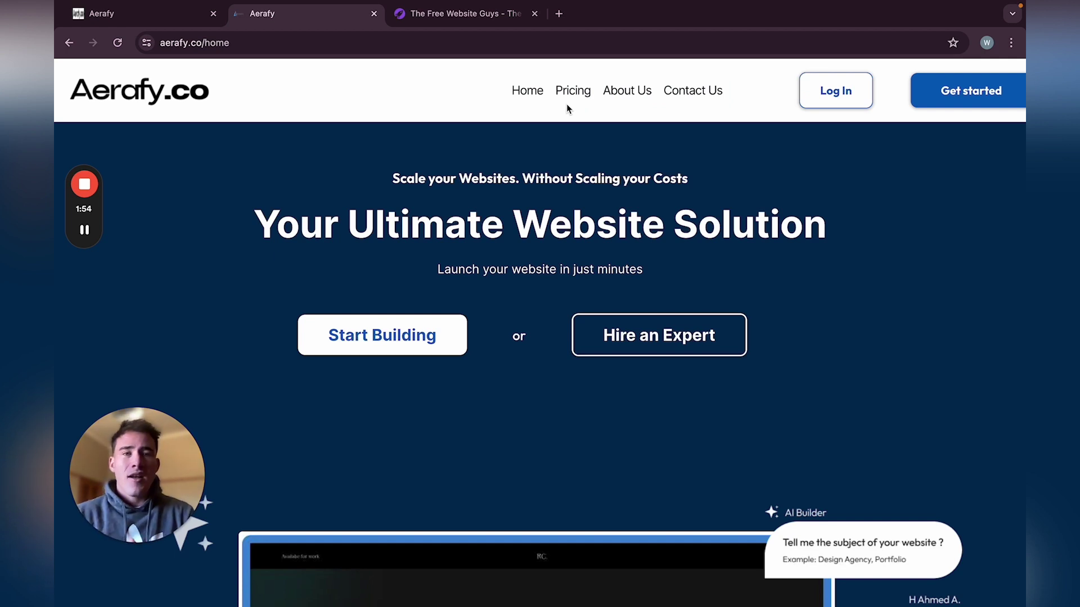
left_click(472, 15)
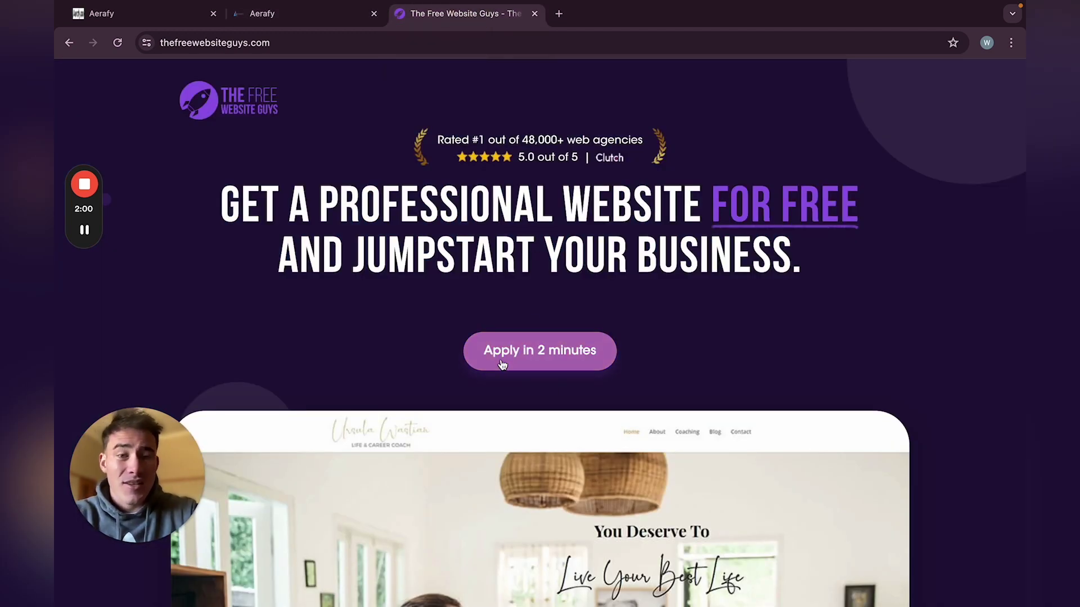
scroll(596, 369, "down", 20)
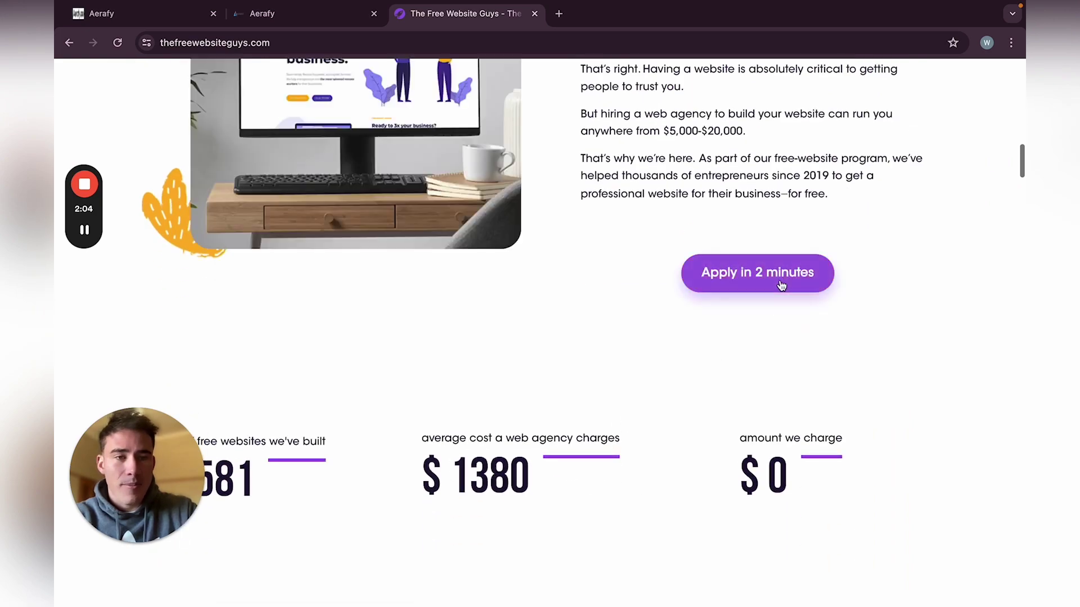
scroll(779, 285, "down", 20)
scroll(779, 285, "down", 20)
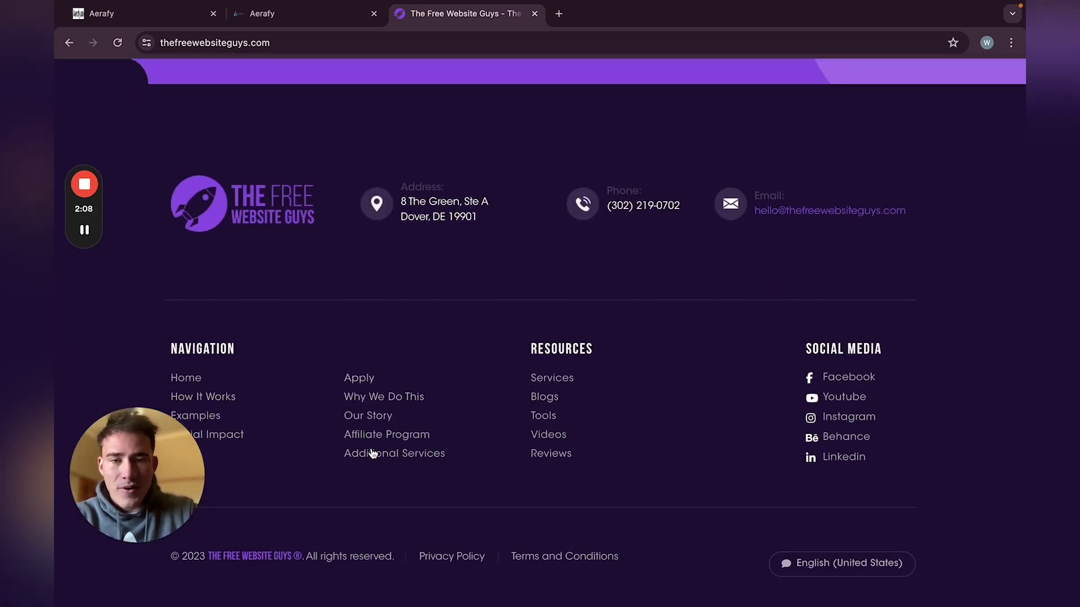
scroll(644, 285, "up", 10)
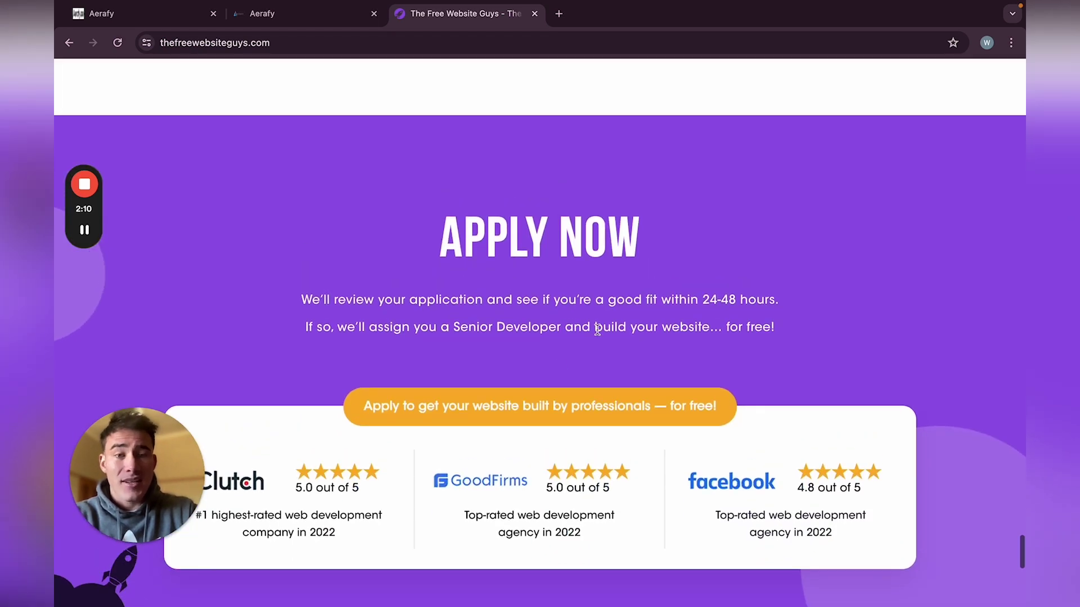
scroll(498, 414, "up", 20)
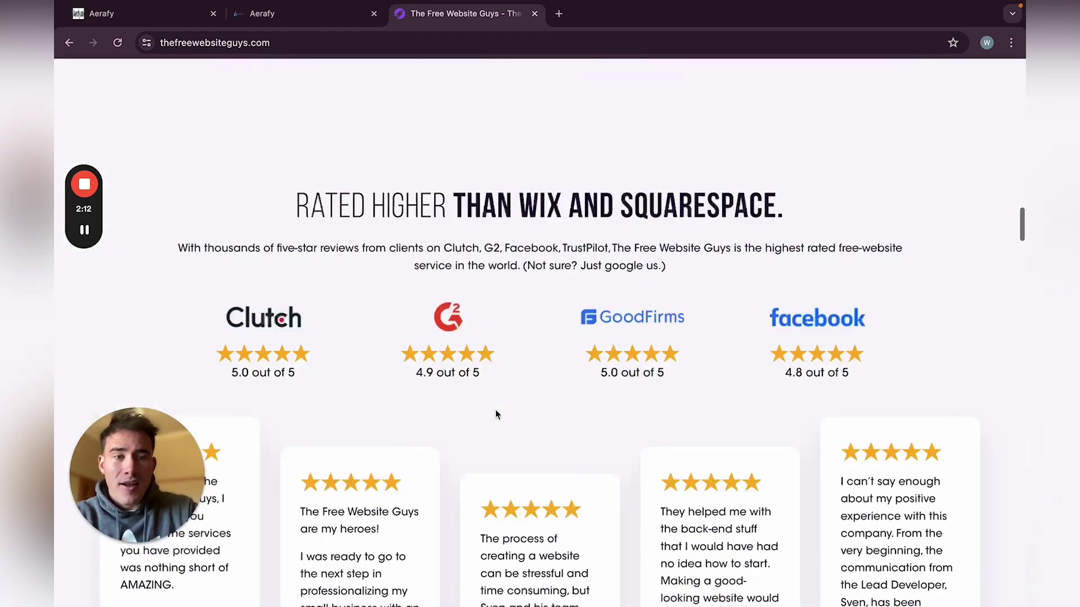
scroll(496, 415, "up", 15)
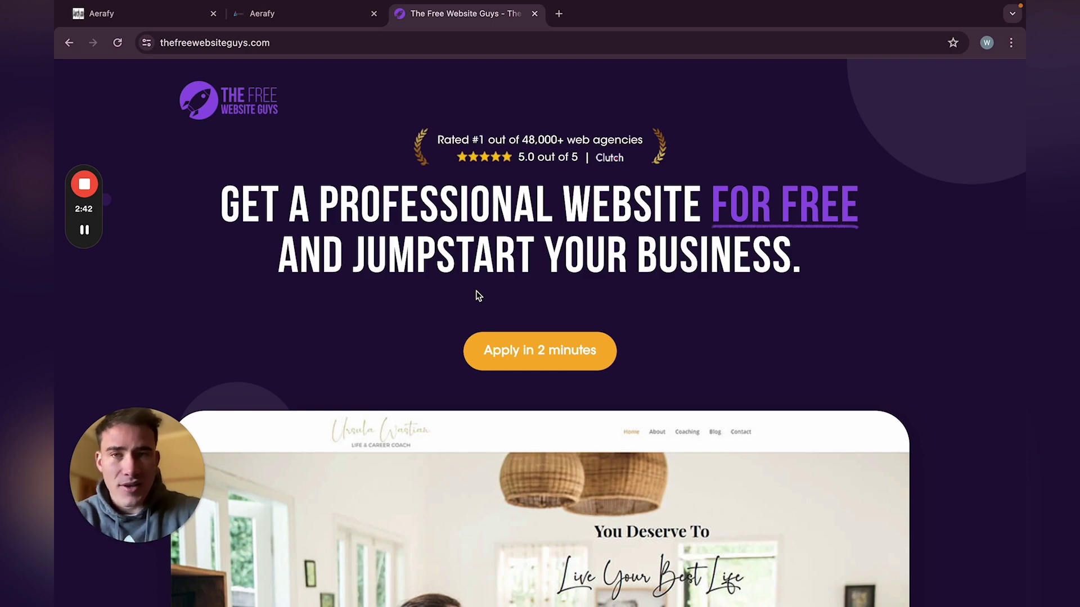
scroll(476, 291, "down", 15)
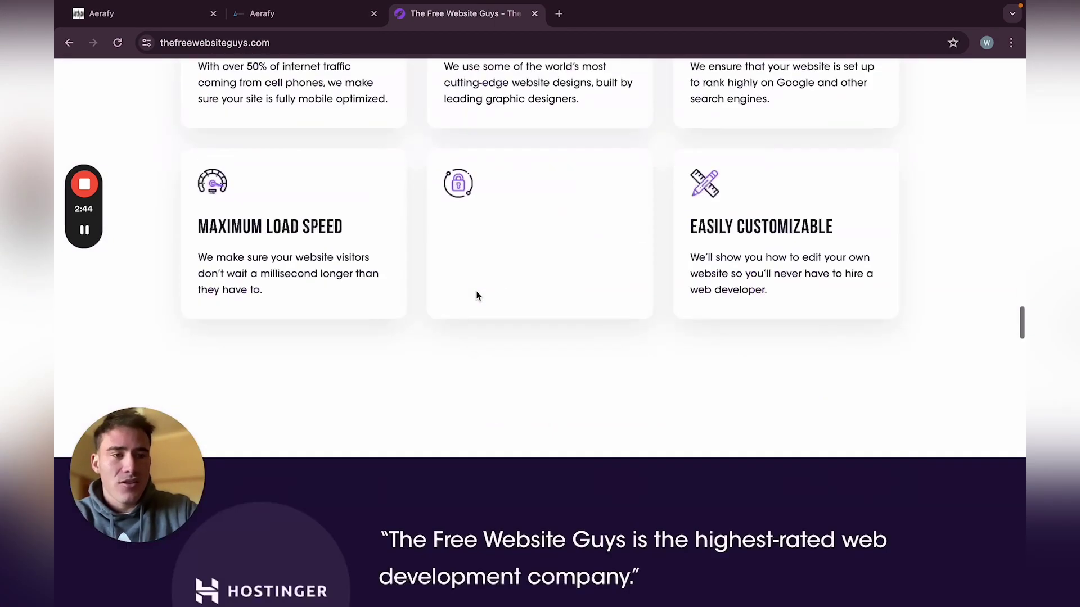
scroll(476, 291, "down", 20)
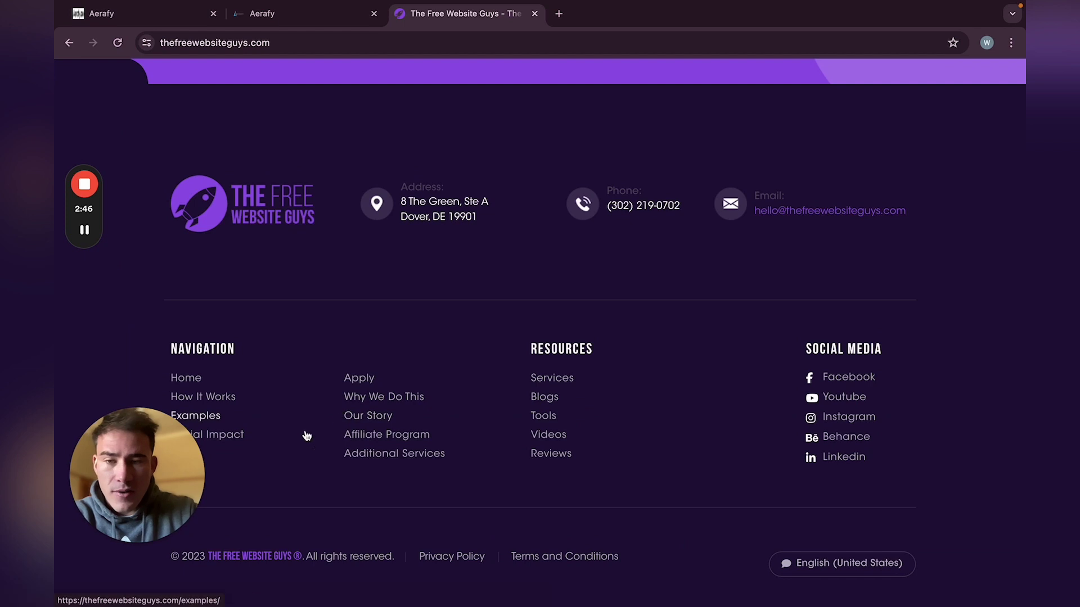
scroll(331, 458, "down", 1)
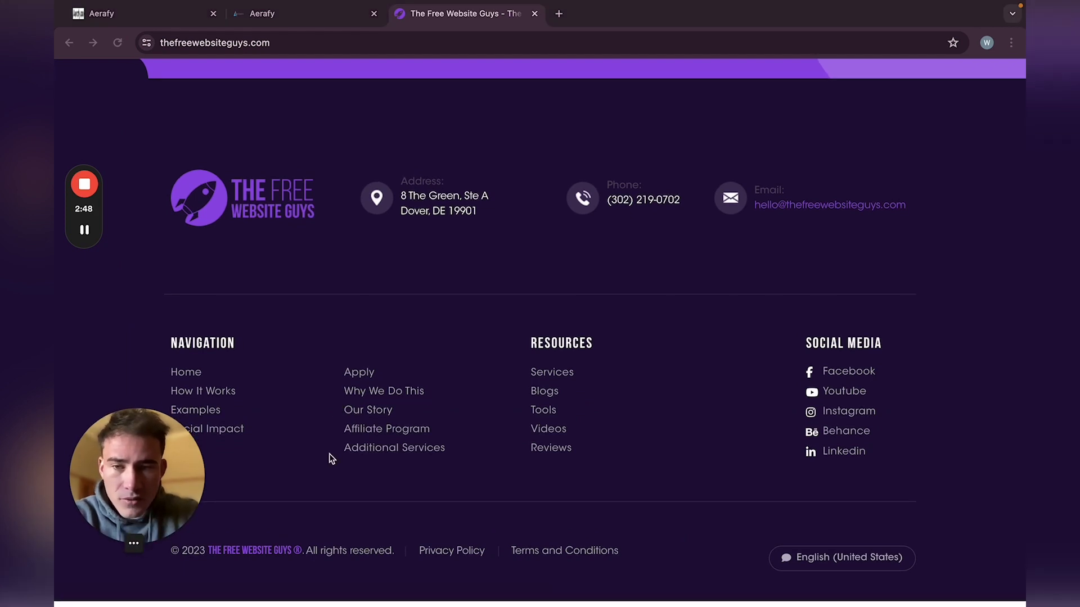
Browse The Free Website Guys' Additional Services page, including Custom Website at $3,000.
left_click(375, 457)
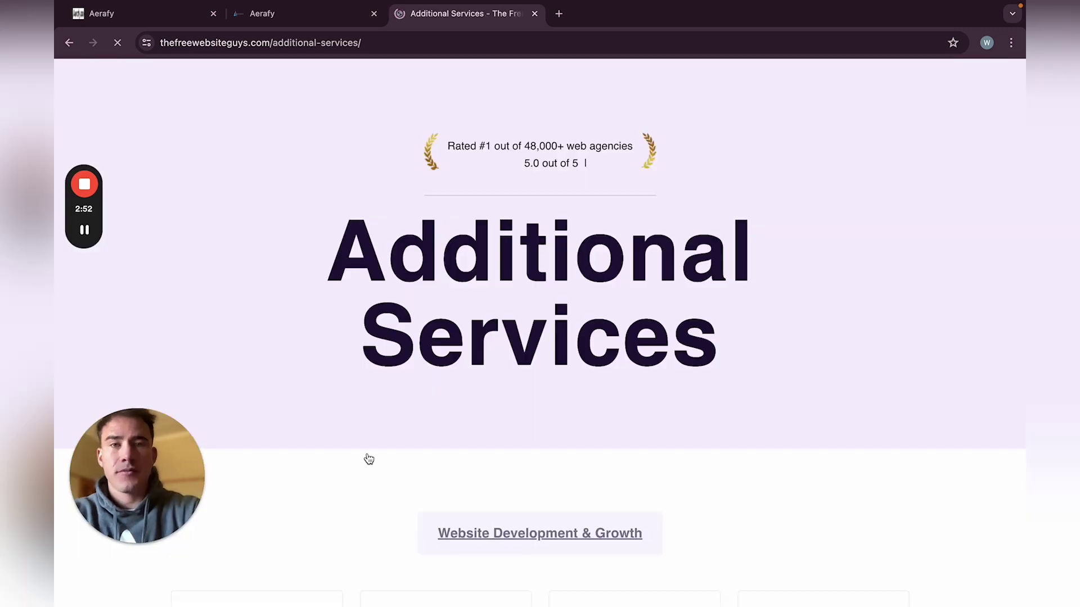
scroll(381, 315, "down", 8)
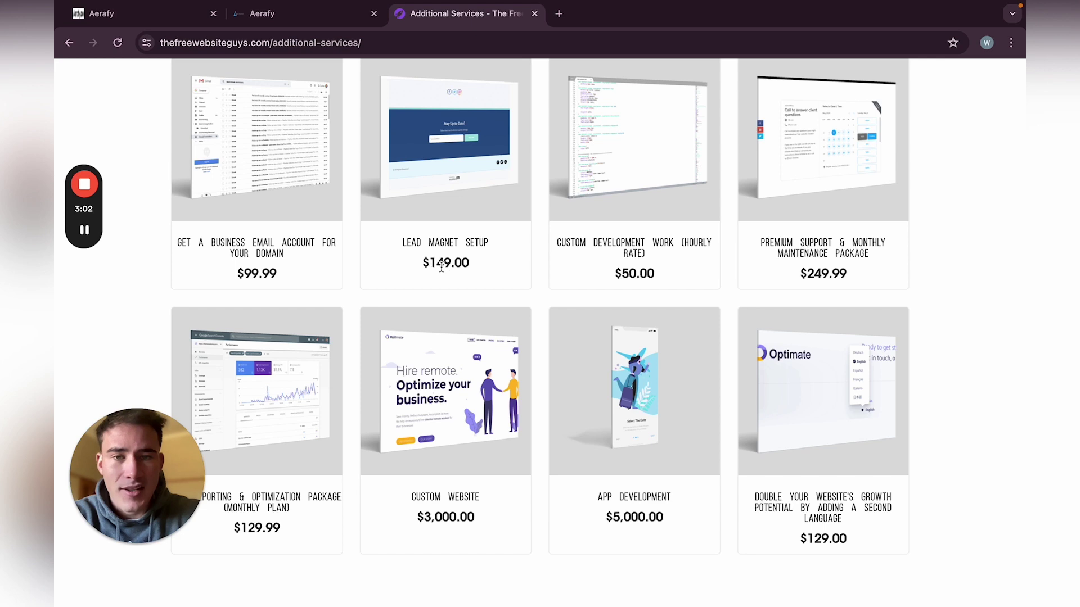
scroll(582, 269, "down", 1)
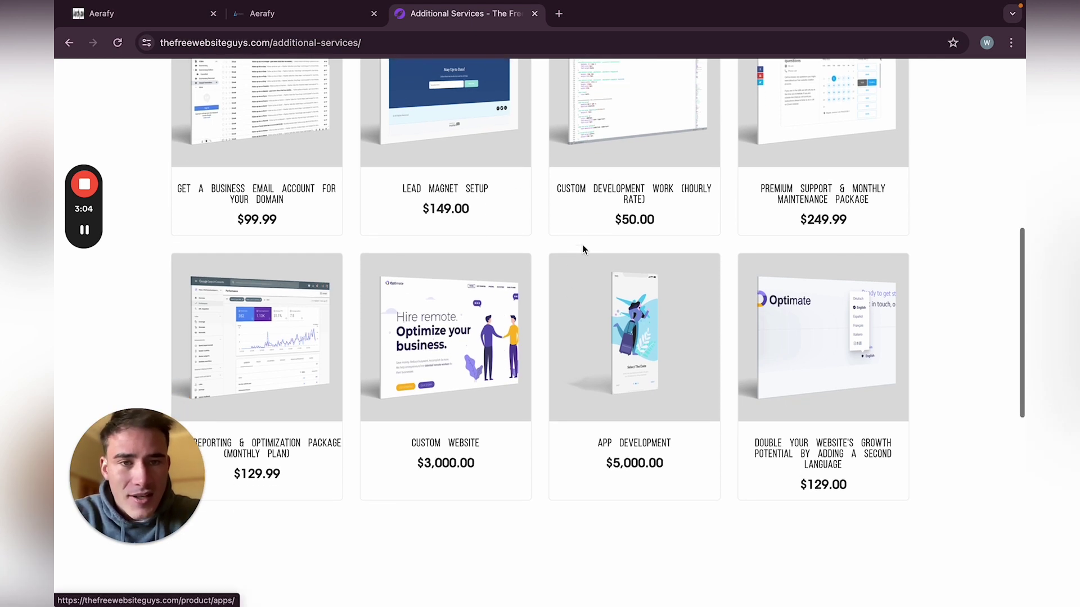
scroll(400, 423, "down", 1)
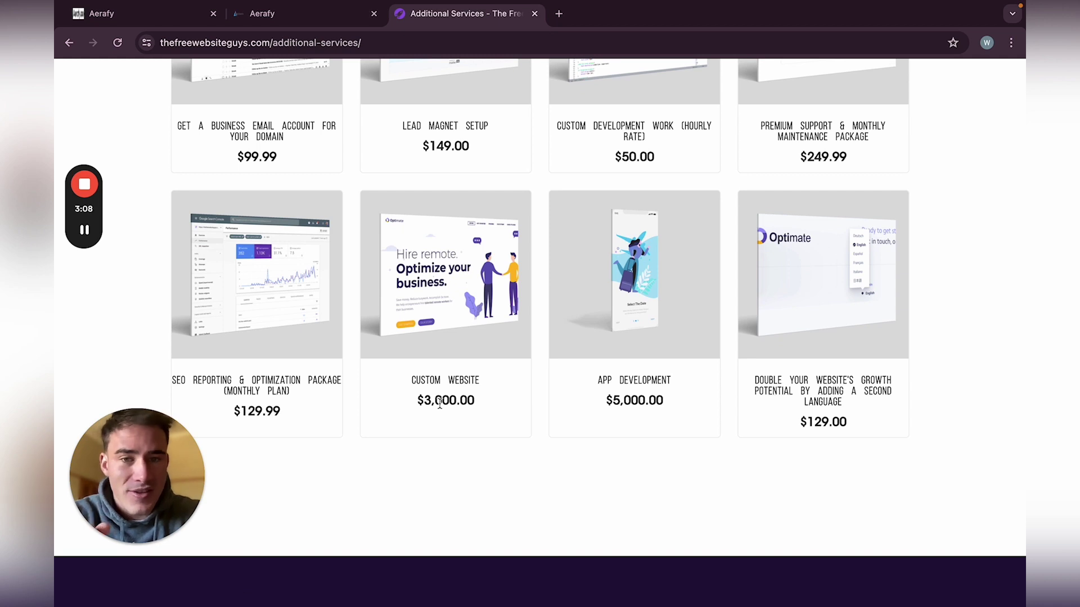
scroll(440, 403, "up", 1)
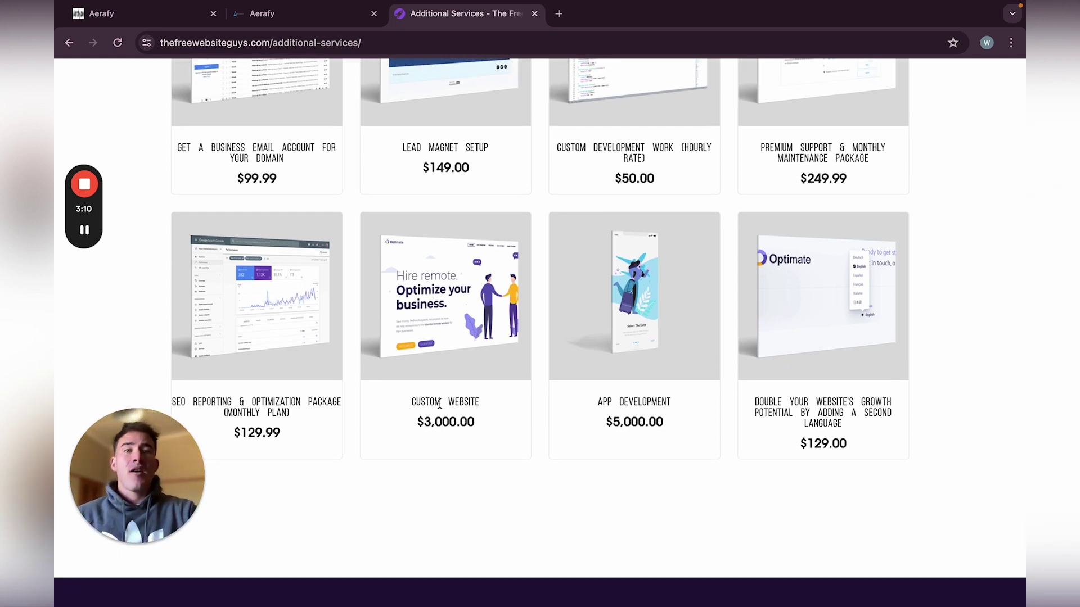
scroll(439, 402, "up", 9)
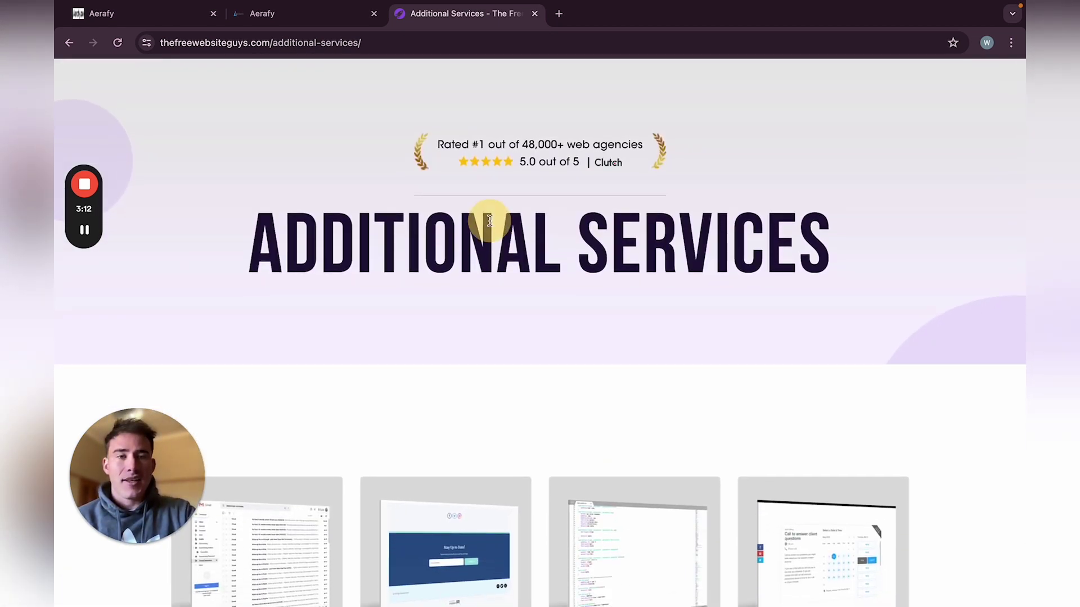
Go back to The Free Website Guys home page, scrolled to the top hero.
left_click(70, 43)
scroll(520, 285, "up", 15)
scroll(521, 290, "up", 10)
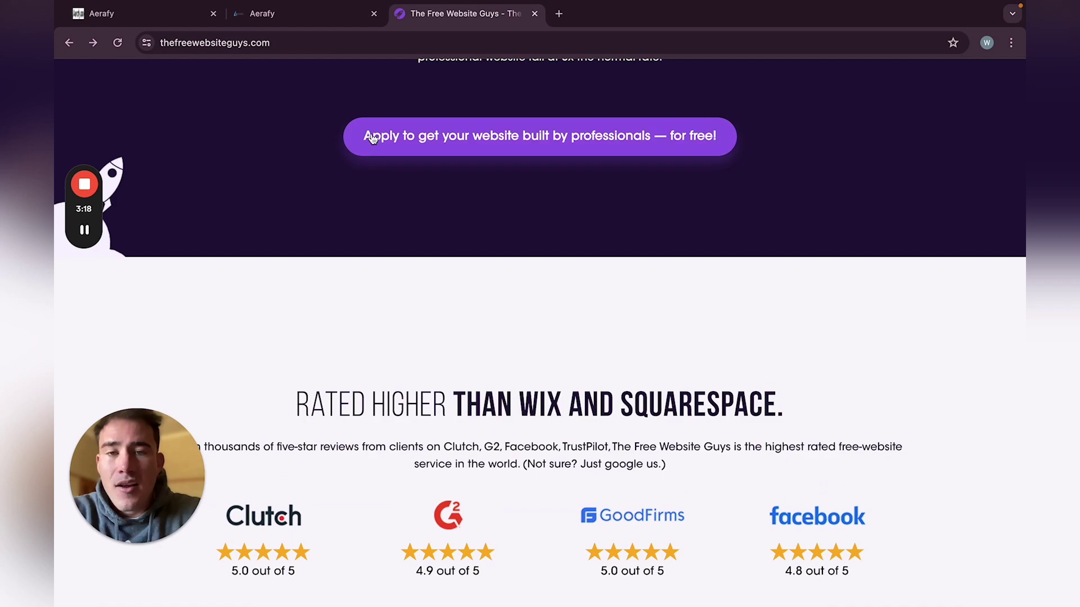
scroll(399, 296, "up", 10)
scroll(400, 296, "up", 3)
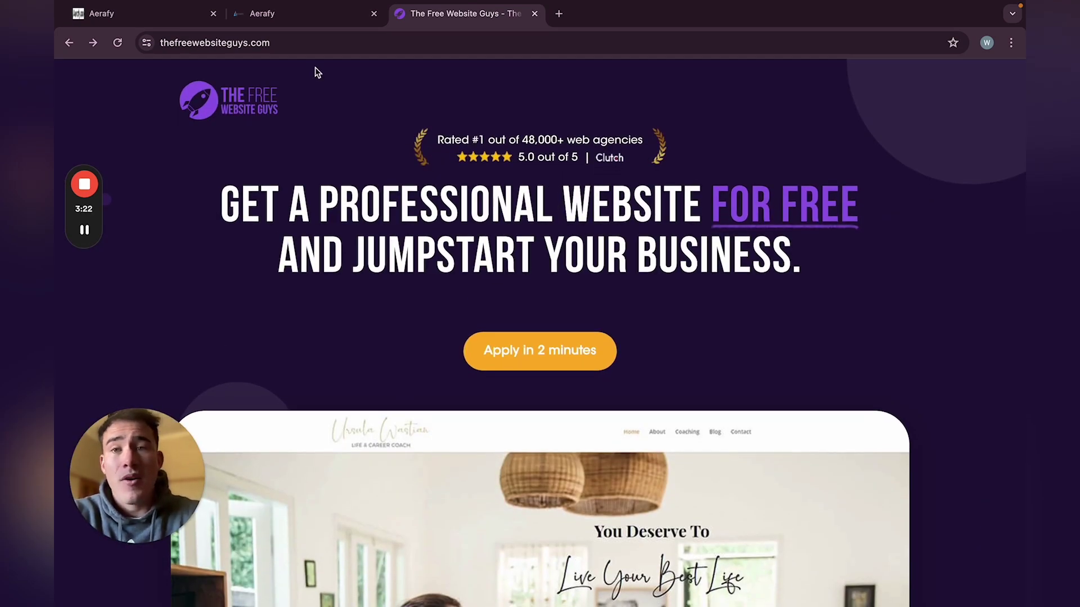
Check the aerafy.co pricing plans: Basic at $14.99/mo and Pro at $19.99/mo.
left_click(314, 12)
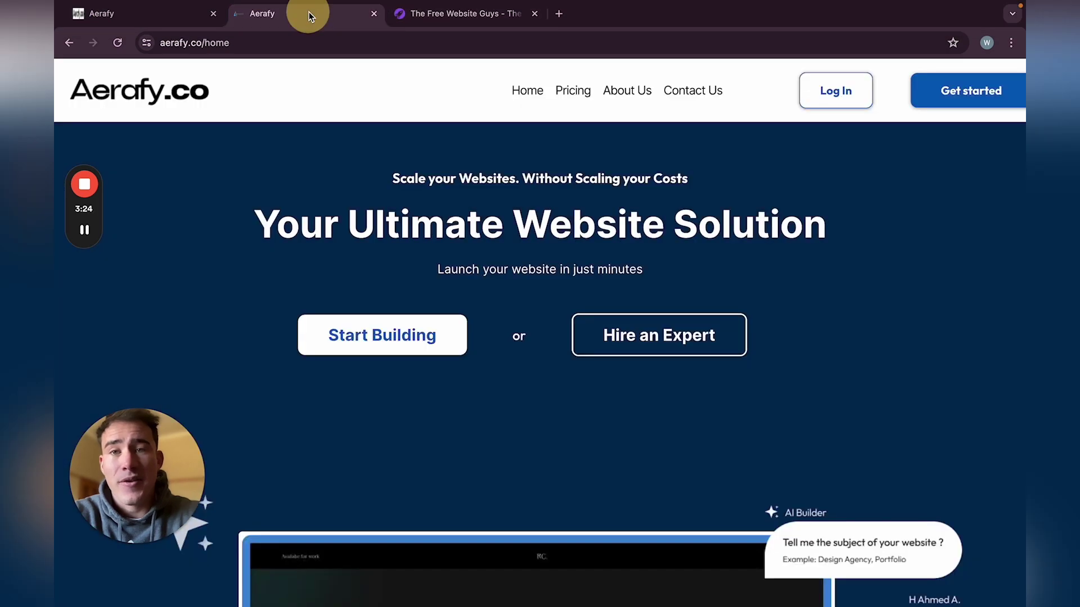
scroll(511, 459, "down", 15)
scroll(511, 458, "down", 10)
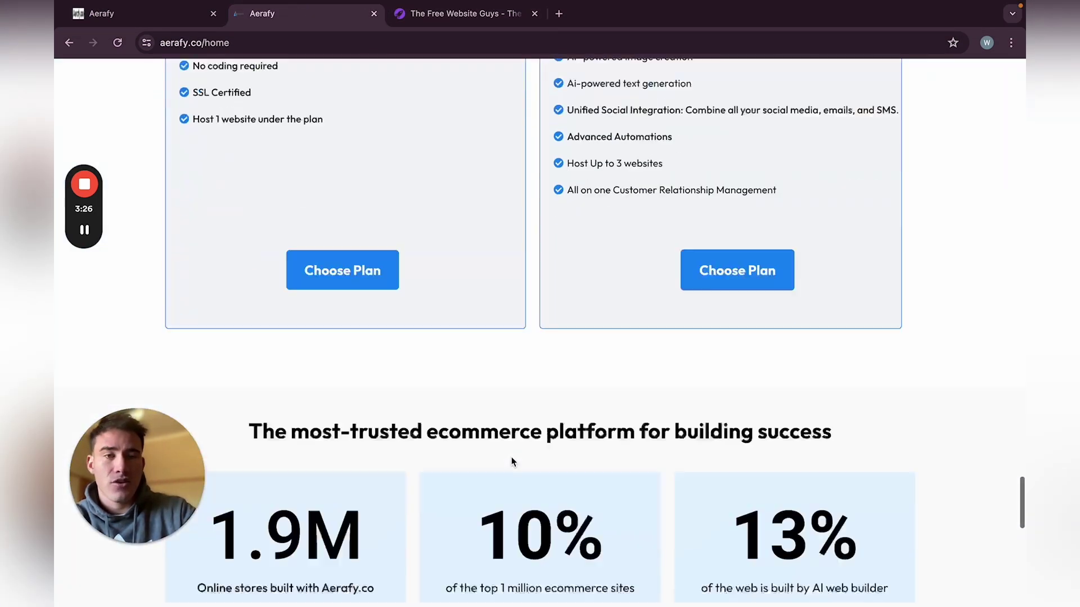
scroll(511, 459, "up", 5)
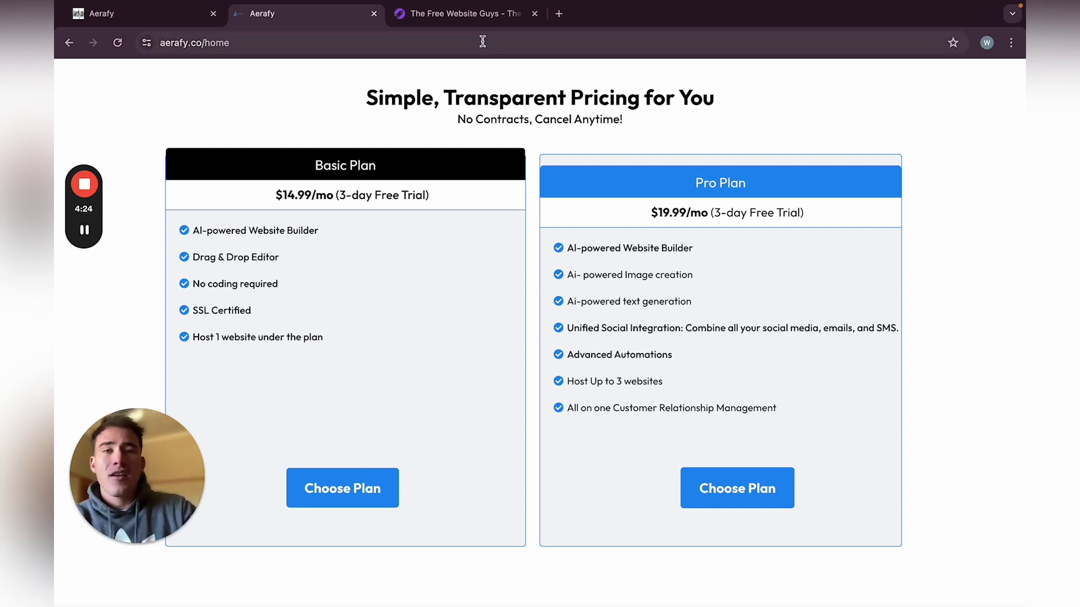
left_click(459, 16)
In the Aerafy Template Library, replace the agency search with 'marketing' and browse the results.
left_click(145, 12)
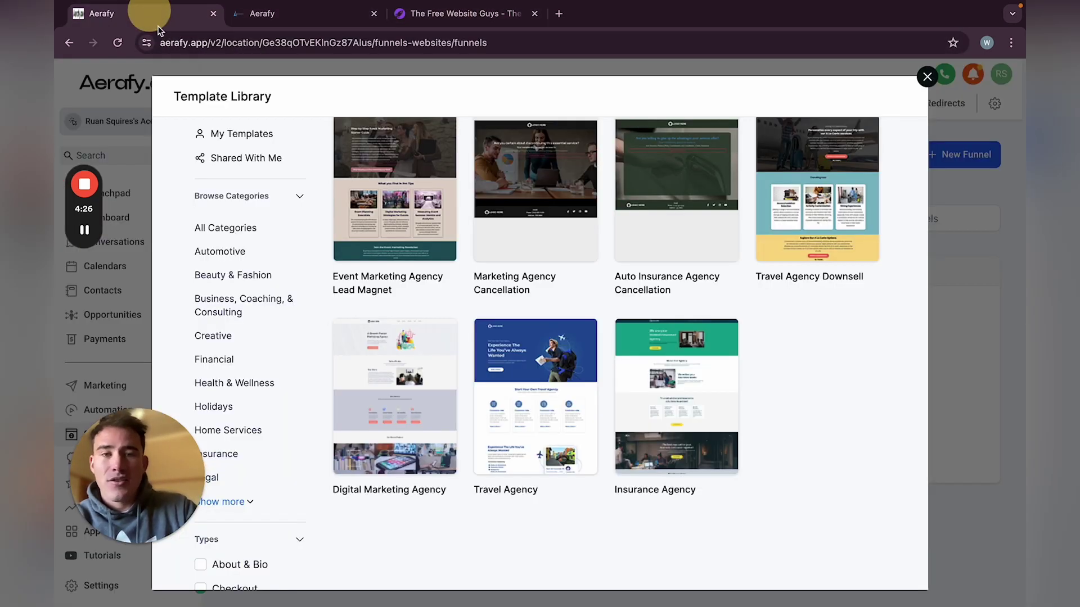
scroll(789, 173, "up", 2)
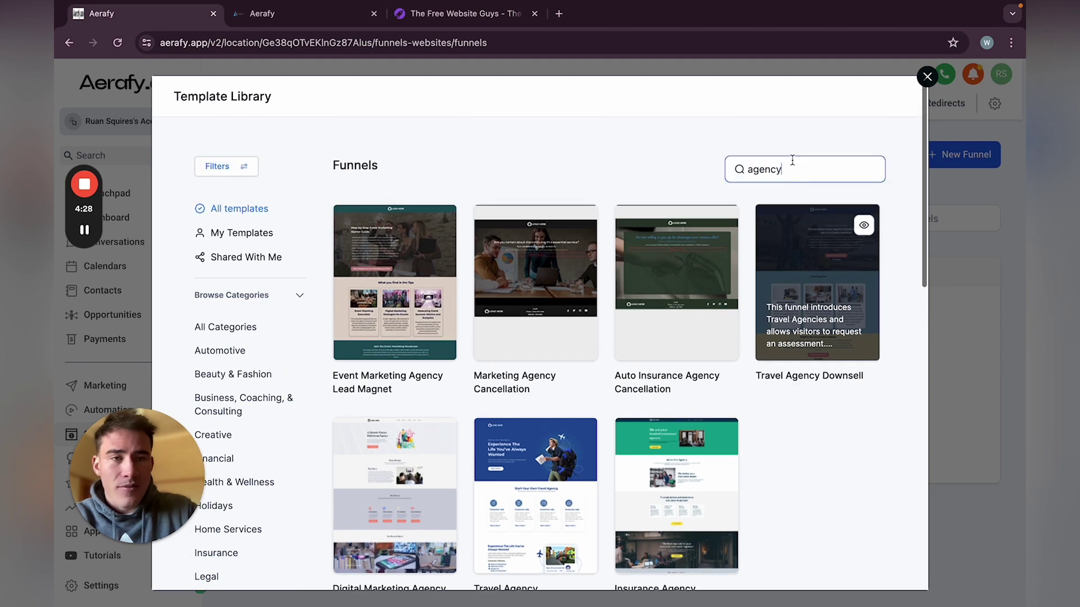
left_click_drag(797, 171, 737, 169)
key("BackSpace")
type("marketing")
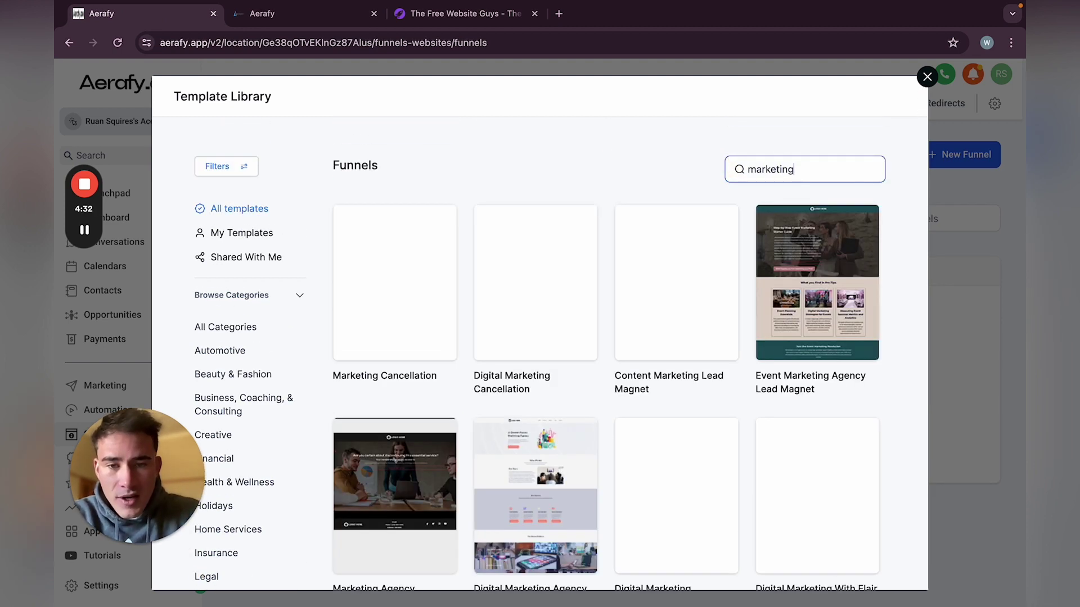
scroll(579, 433, "down", 2)
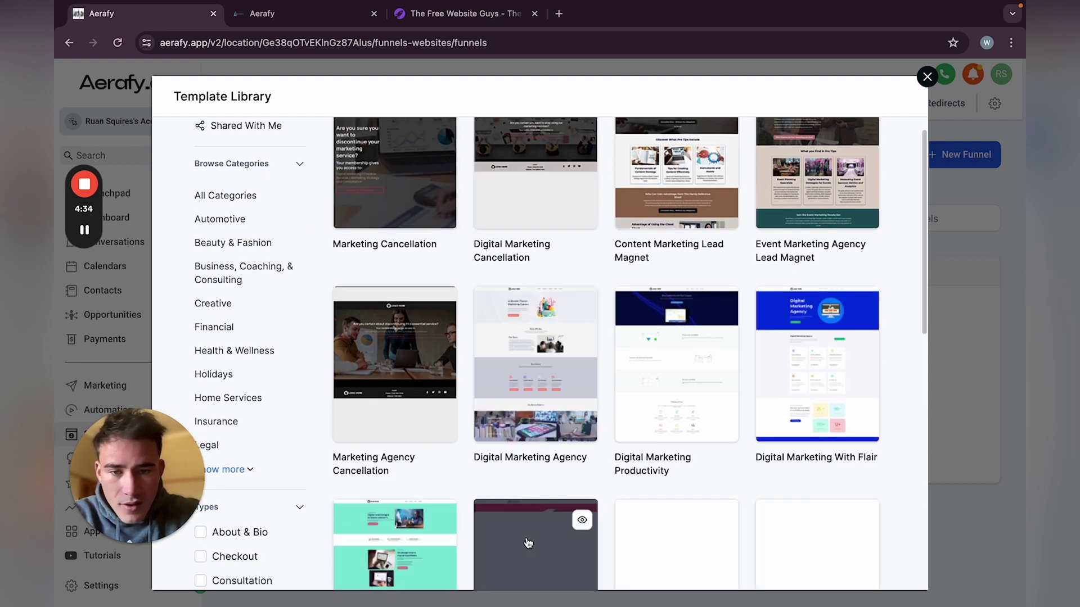
scroll(553, 375, "down", 3)
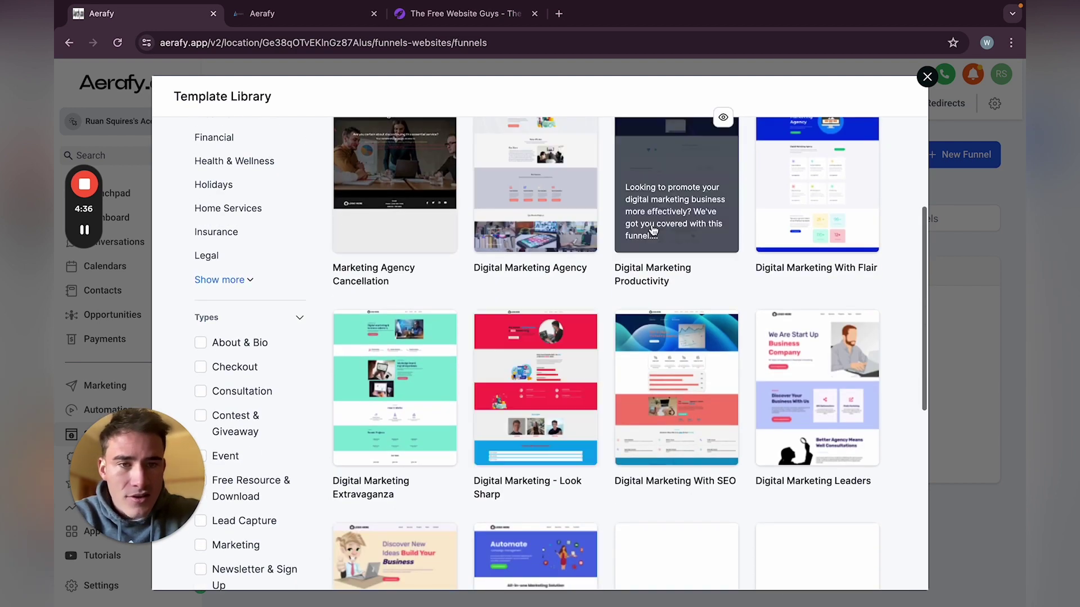
scroll(612, 270, "up", 1)
scroll(612, 270, "up", 5)
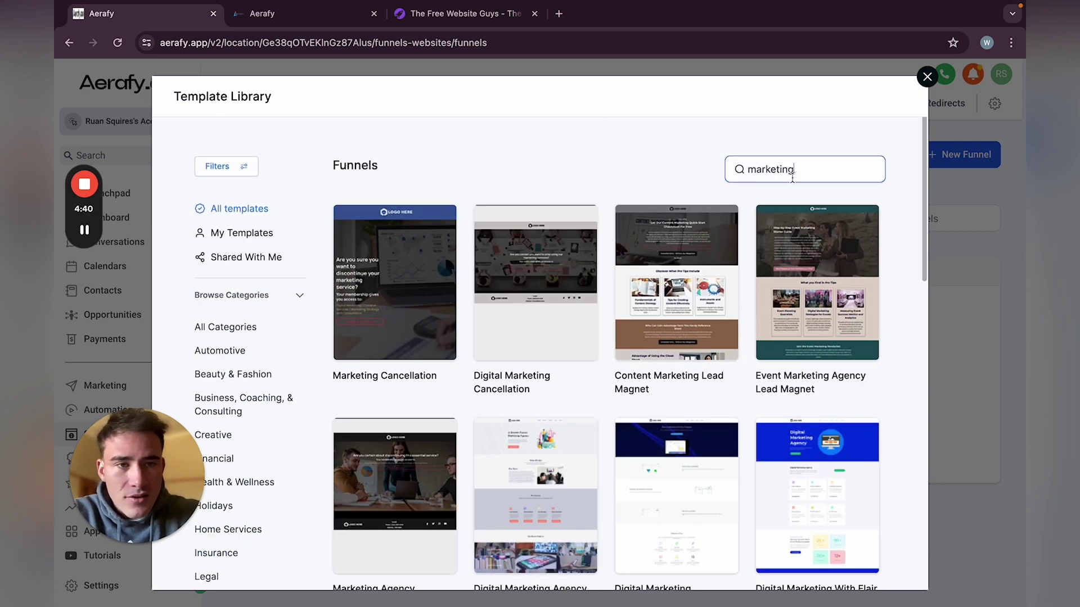
Search 'web' and add the Website Designer Downsell template as a new funnel.
key("BackSpace")
key("BackSpace")
key("BackSpace")
key("BackSpace")
key("BackSpace")
key("BackSpace")
key("BackSpace")
key("BackSpace")
key("BackSpace")
type("web")
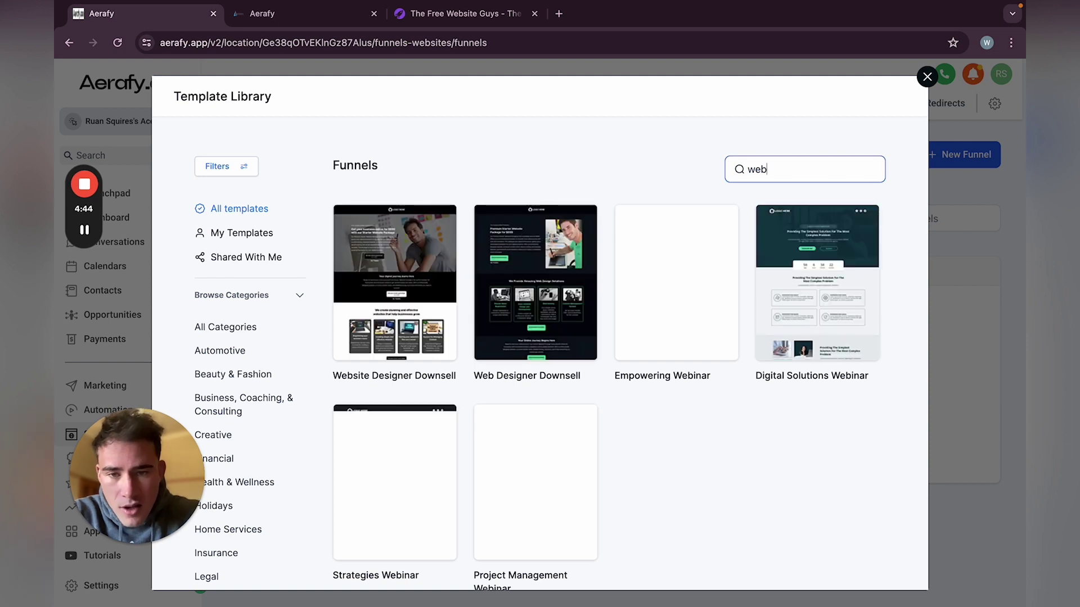
scroll(692, 458, "down", 1)
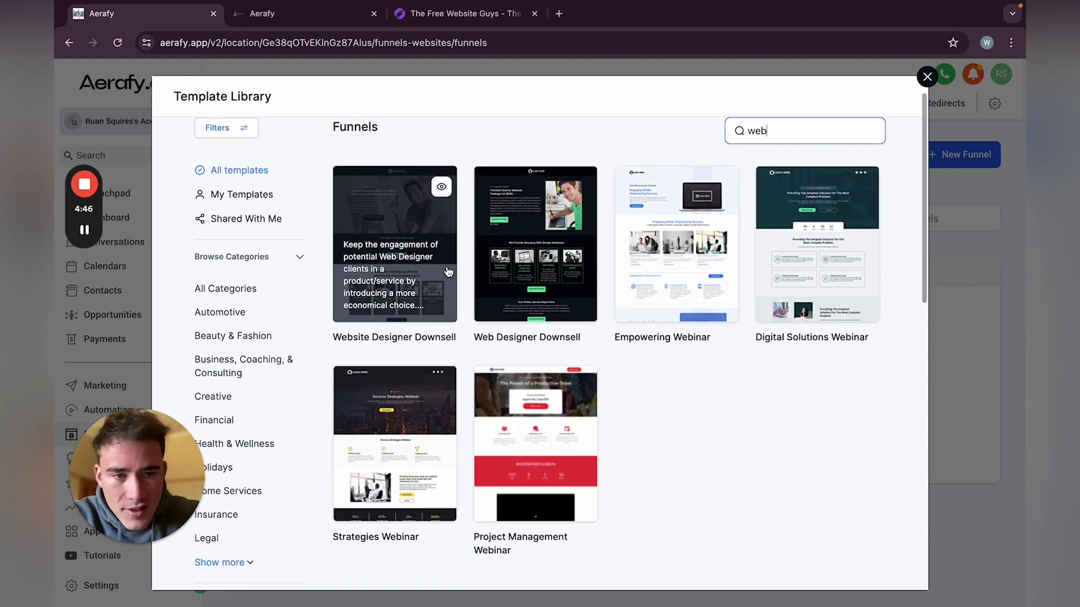
mouse_move(356, 304)
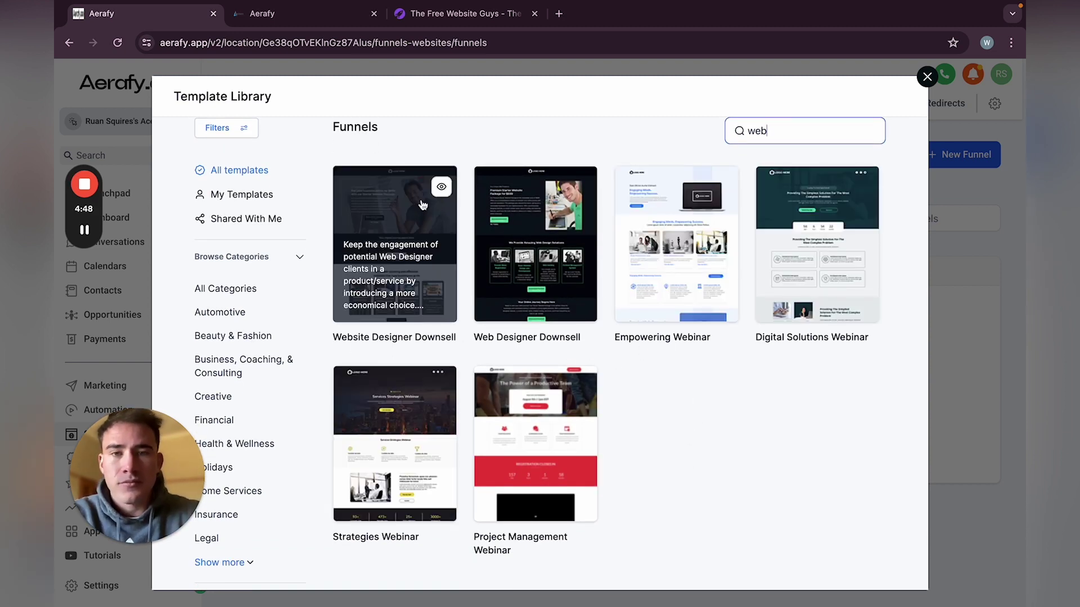
left_click(400, 203)
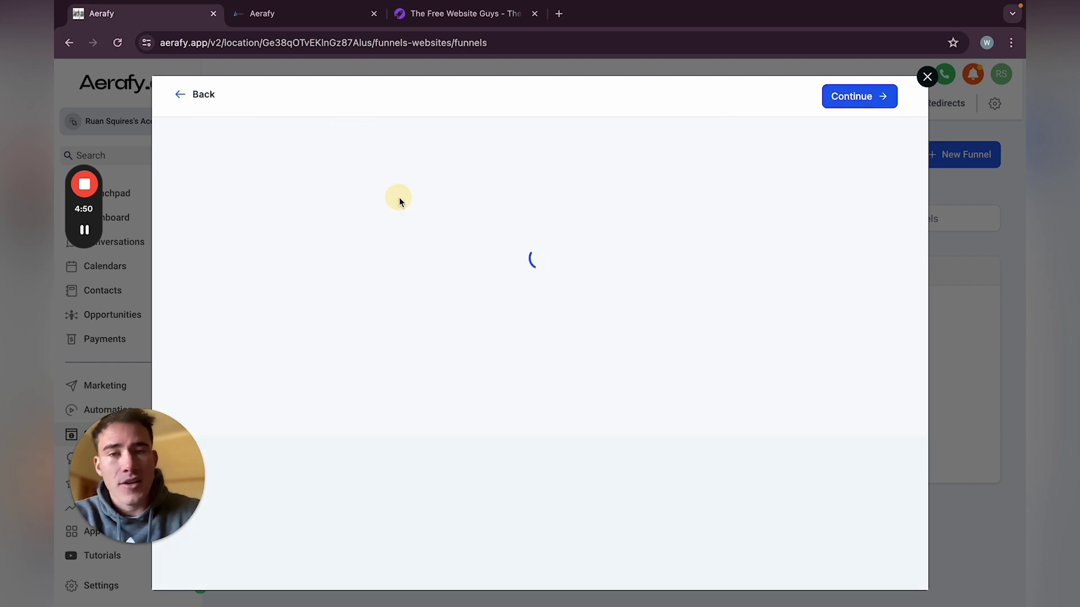
left_click(852, 98)
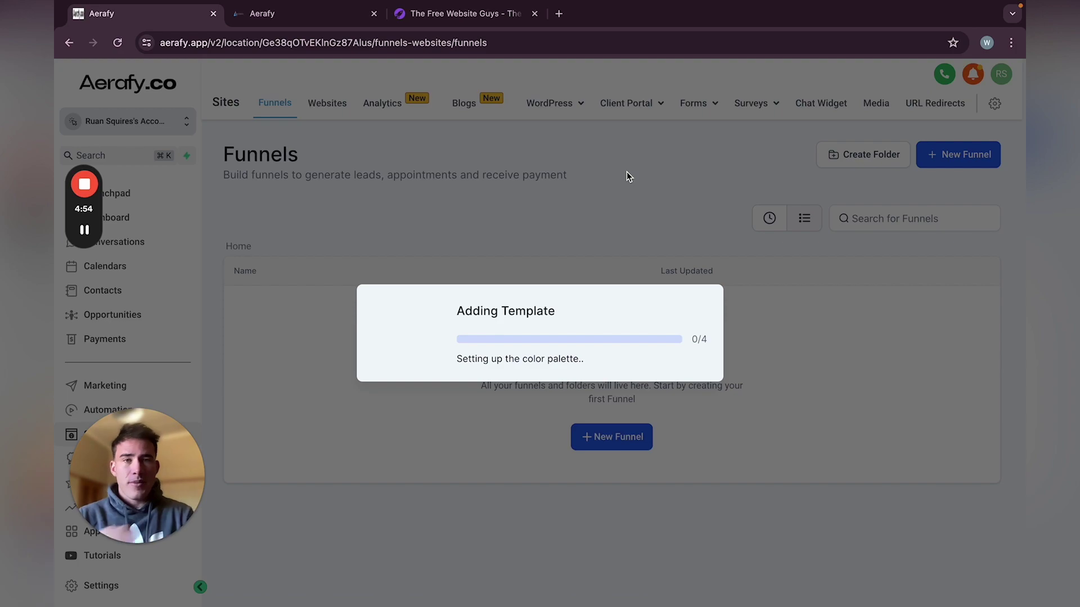
Scroll The Free Website Guys homepage to the 'Join 10,000+ entrepreneurs' section, then return to Aerafy.
left_click(470, 12)
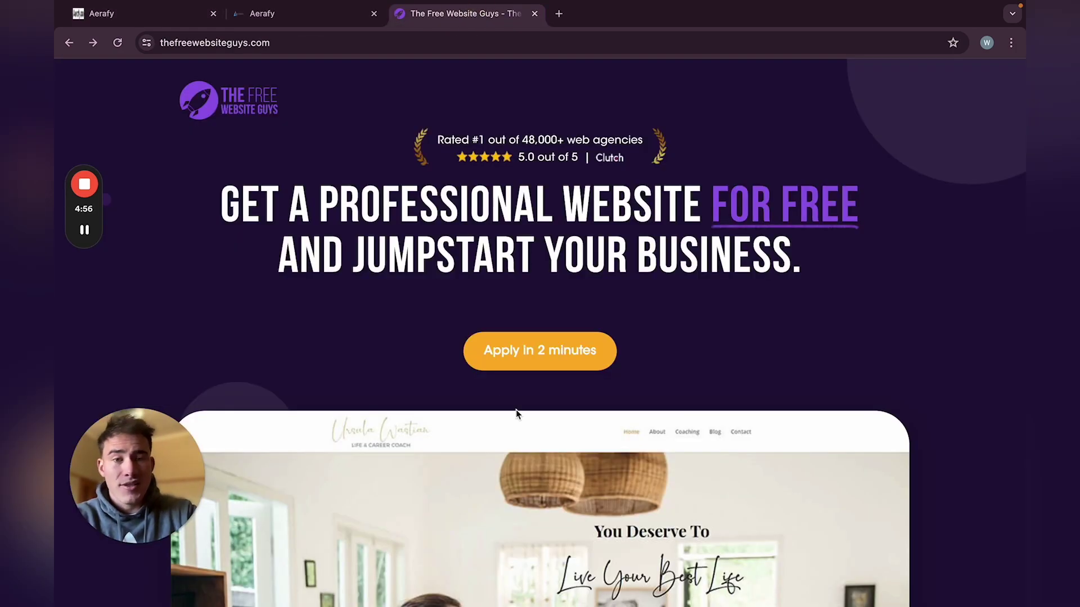
scroll(515, 409, "down", 2)
scroll(505, 342, "down", 10)
scroll(505, 345, "up", 5)
scroll(505, 345, "down", 6)
scroll(657, 145, "up", 2)
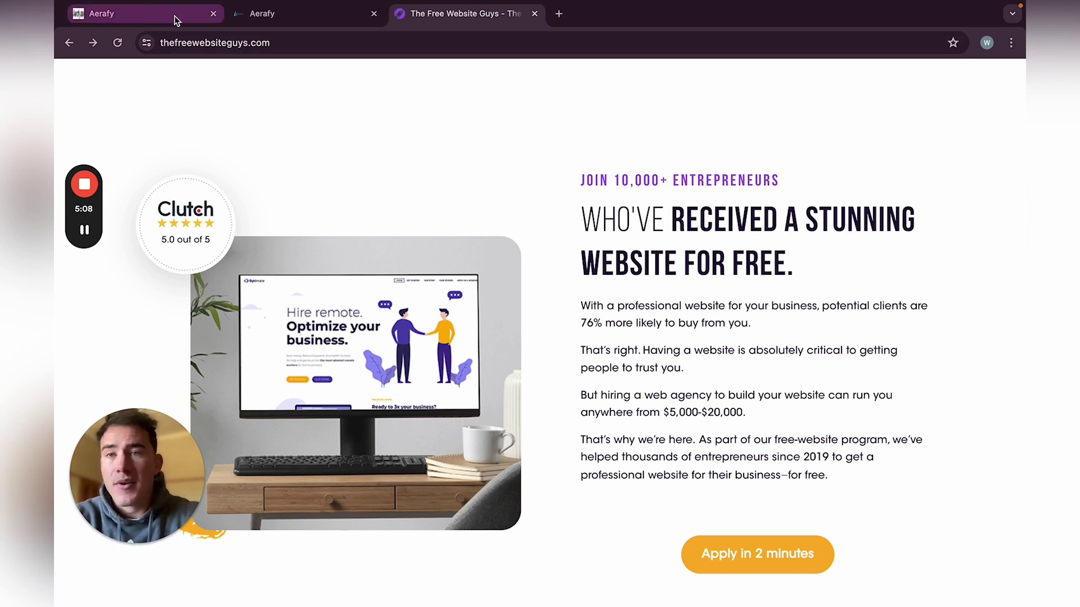
left_click(138, 18)
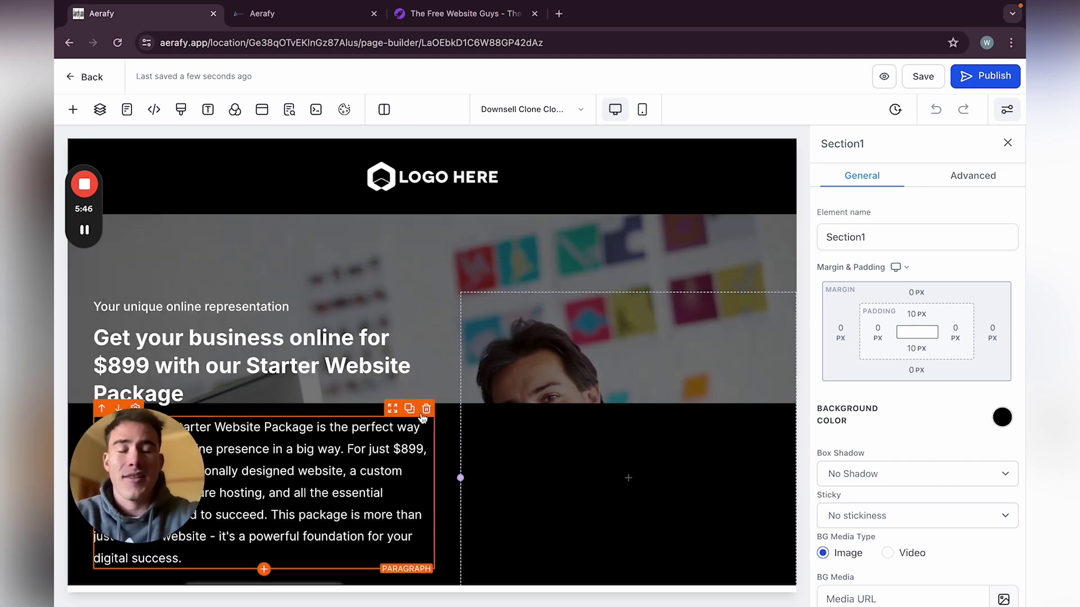
Scroll through the cloned $899 Starter Website downsell page, compare with The Free Website Guys, return to Pages.
scroll(421, 419, "down", 3)
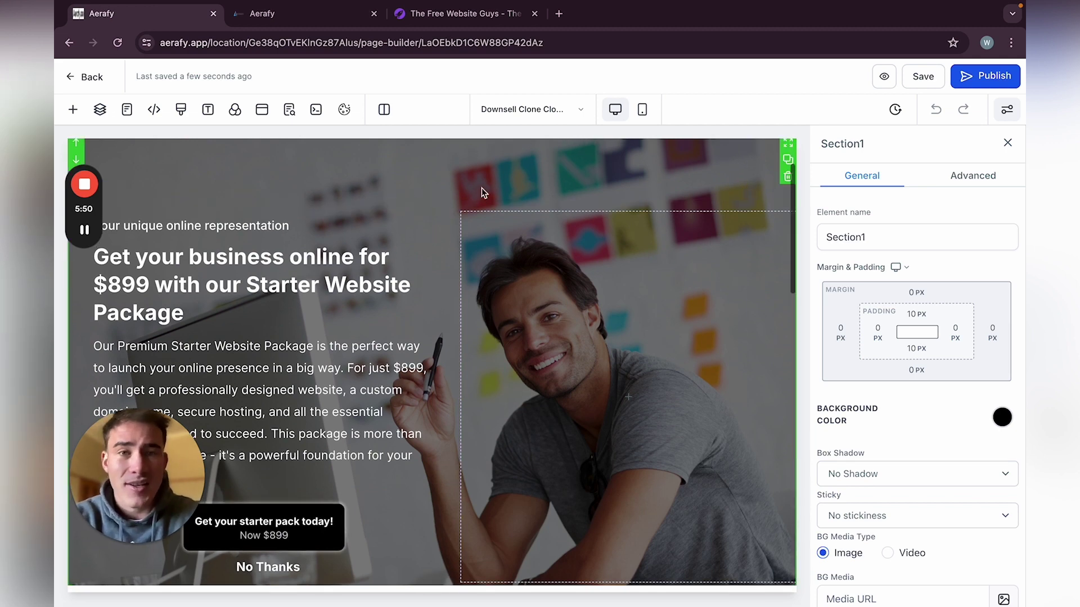
scroll(481, 188, "up", 3)
scroll(481, 188, "down", 15)
scroll(481, 188, "down", 4)
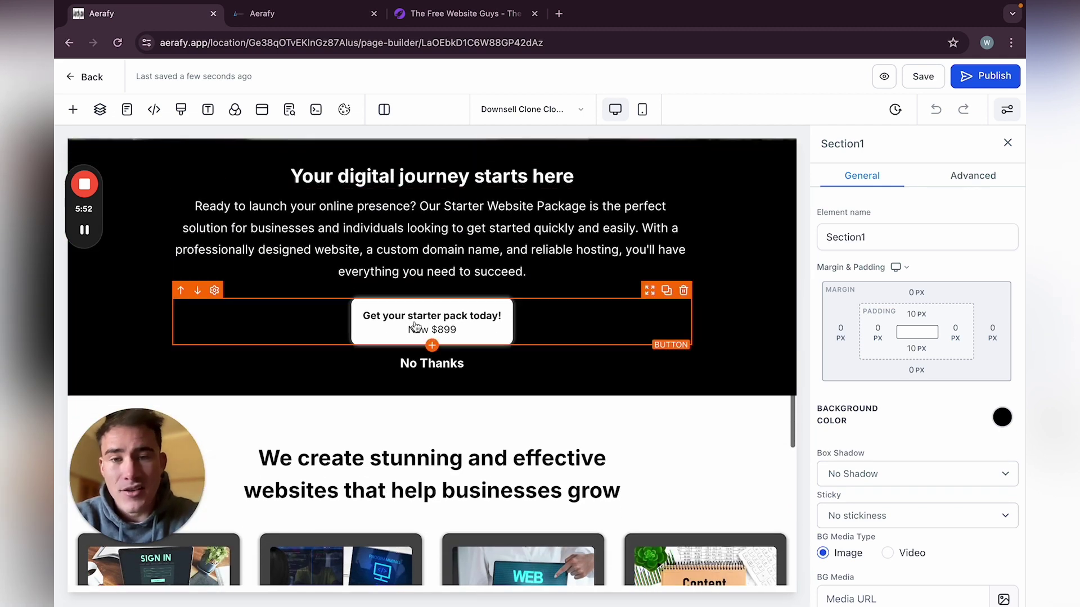
scroll(450, 325, "down", 15)
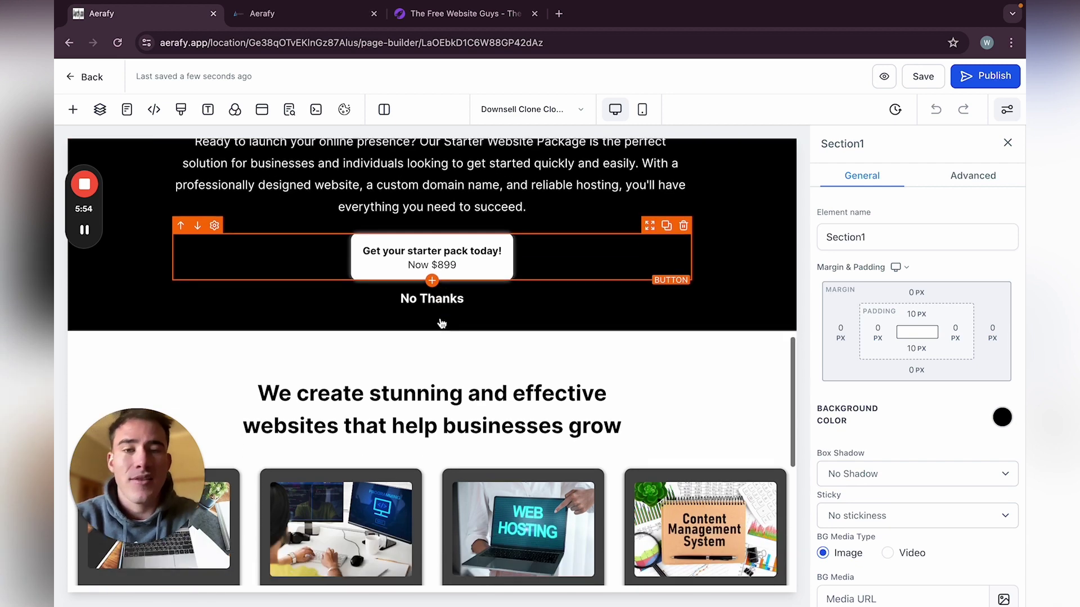
scroll(442, 323, "up", 20)
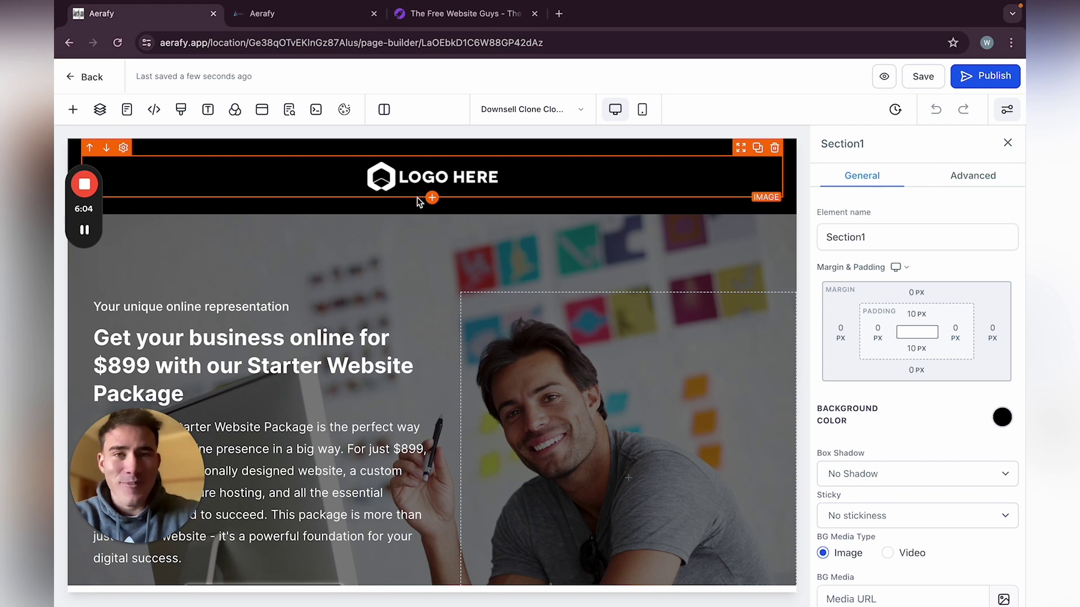
left_click(461, 25)
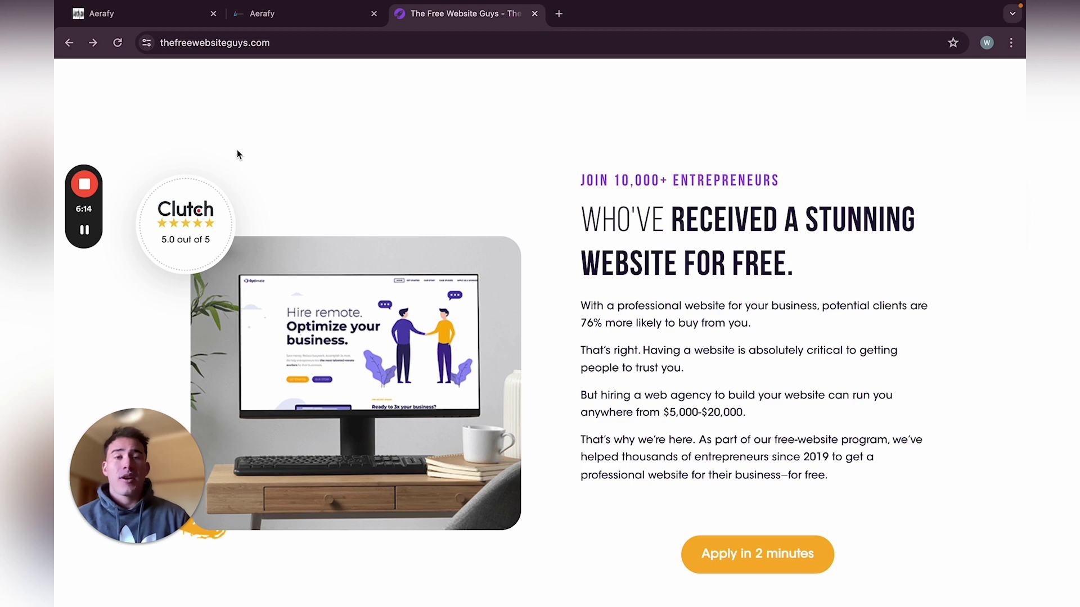
key("ctrl+Left")
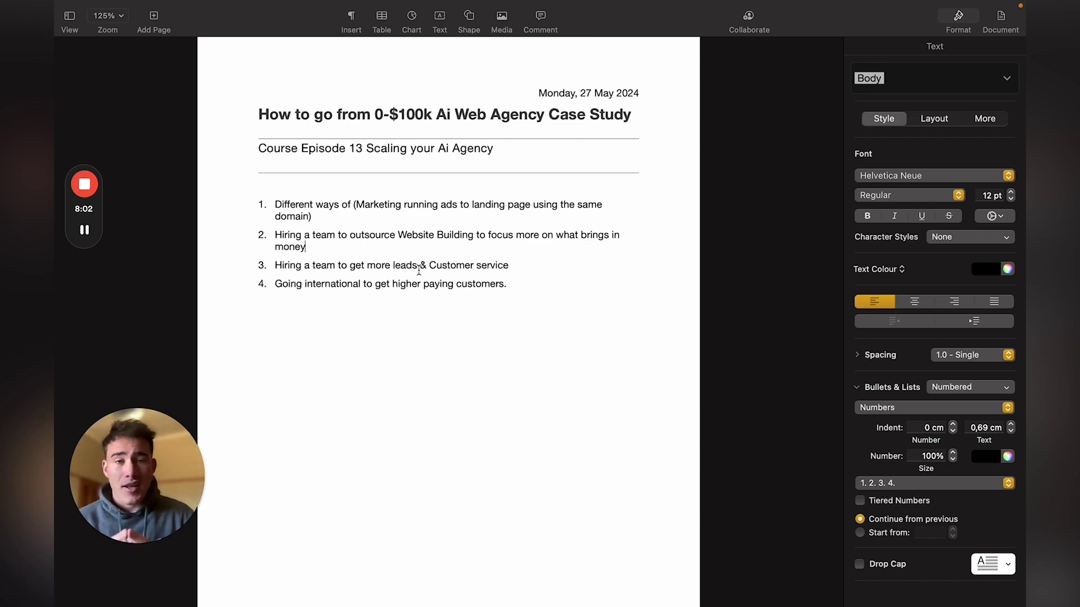
Switch from Pages to thefreewebsiteguys.com and scroll through its homepage, ending at the top.
key("ctrl+Right")
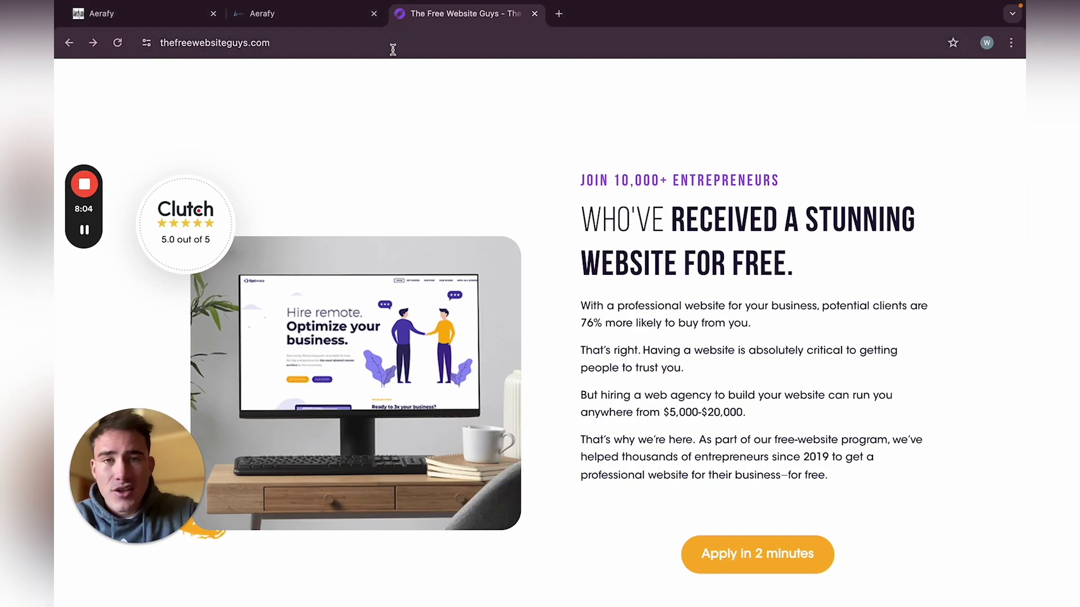
scroll(444, 248, "down", 20)
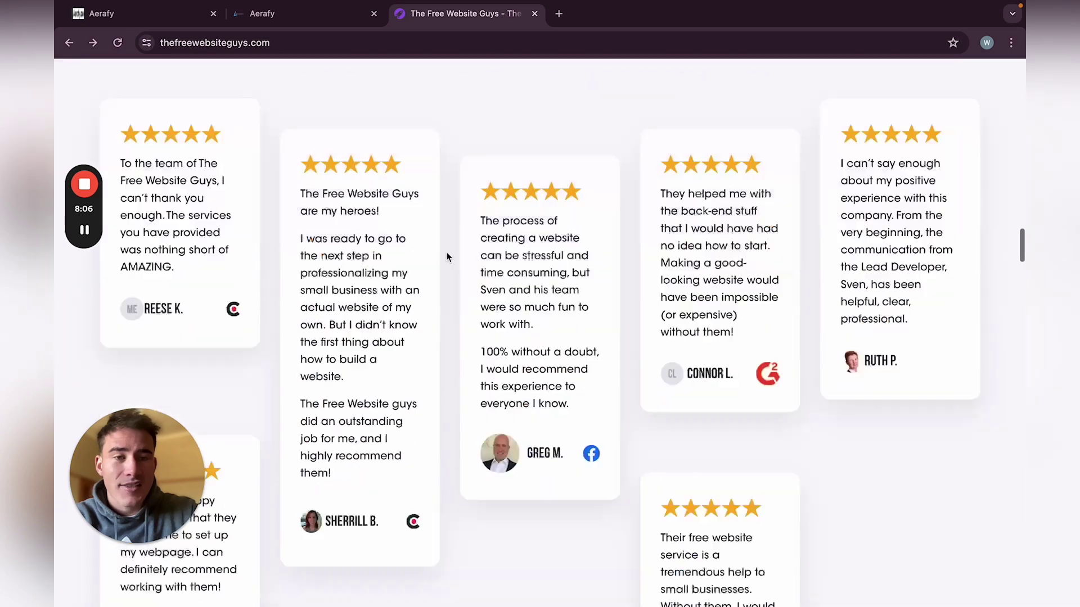
scroll(448, 257, "up", 20)
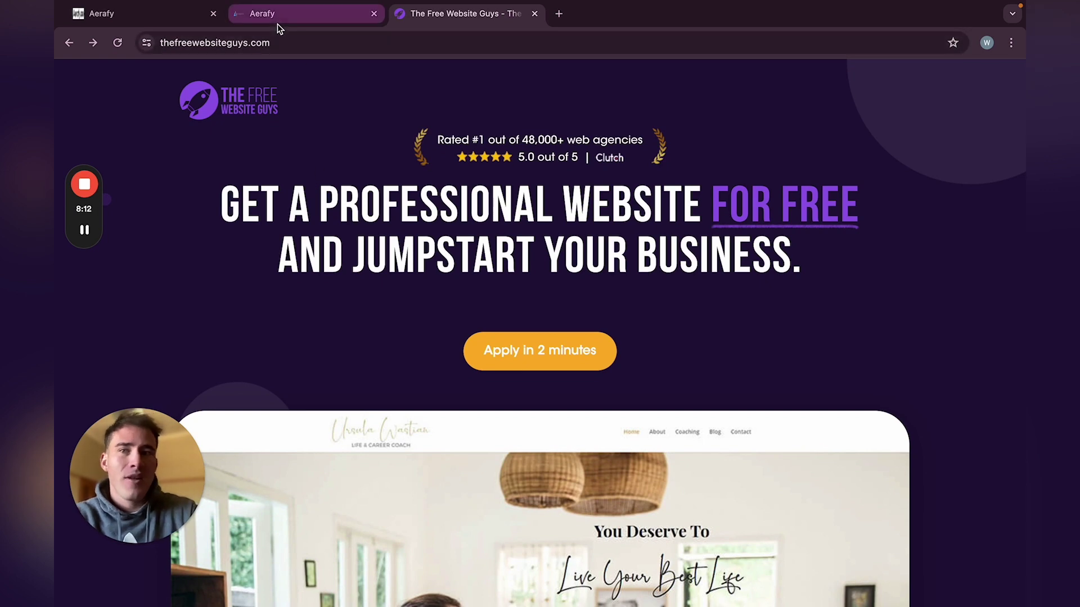
scroll(275, 301, "down", 10)
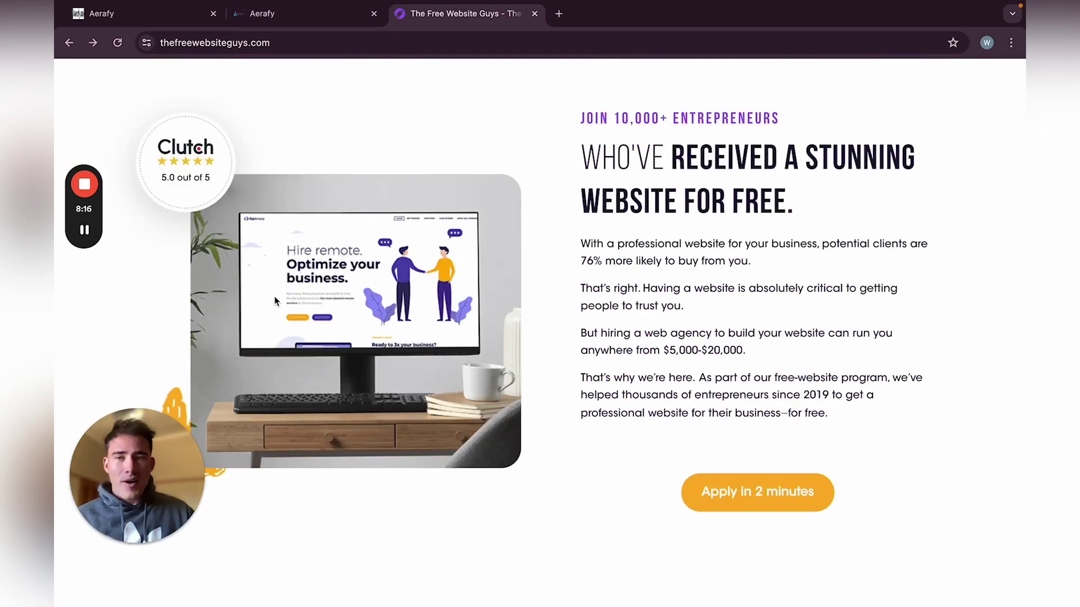
scroll(370, 210, "up", 10)
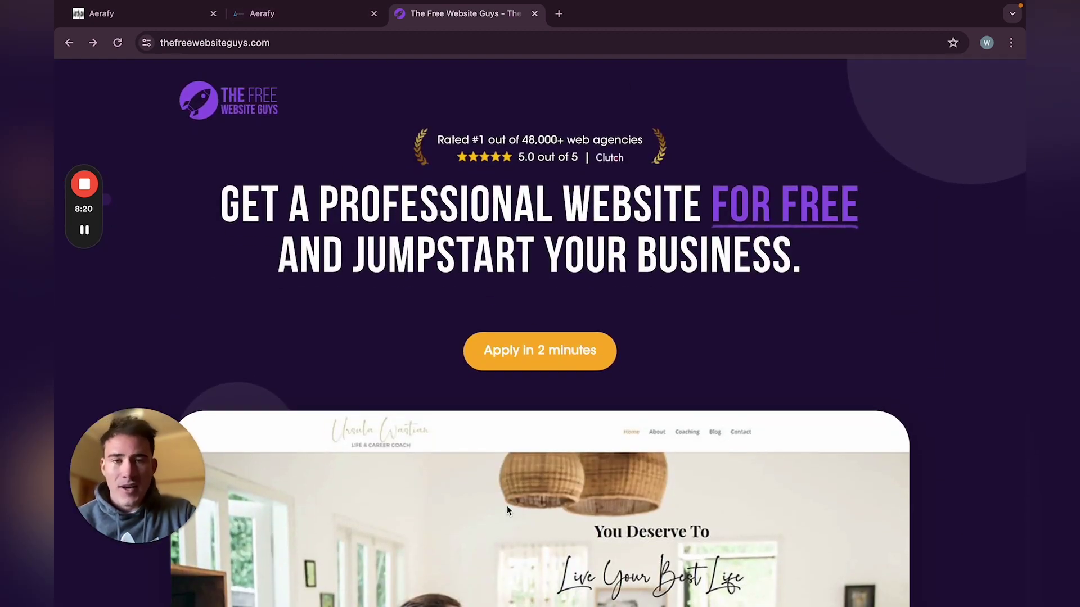
scroll(508, 510, "down", 2)
scroll(507, 505, "up", 2)
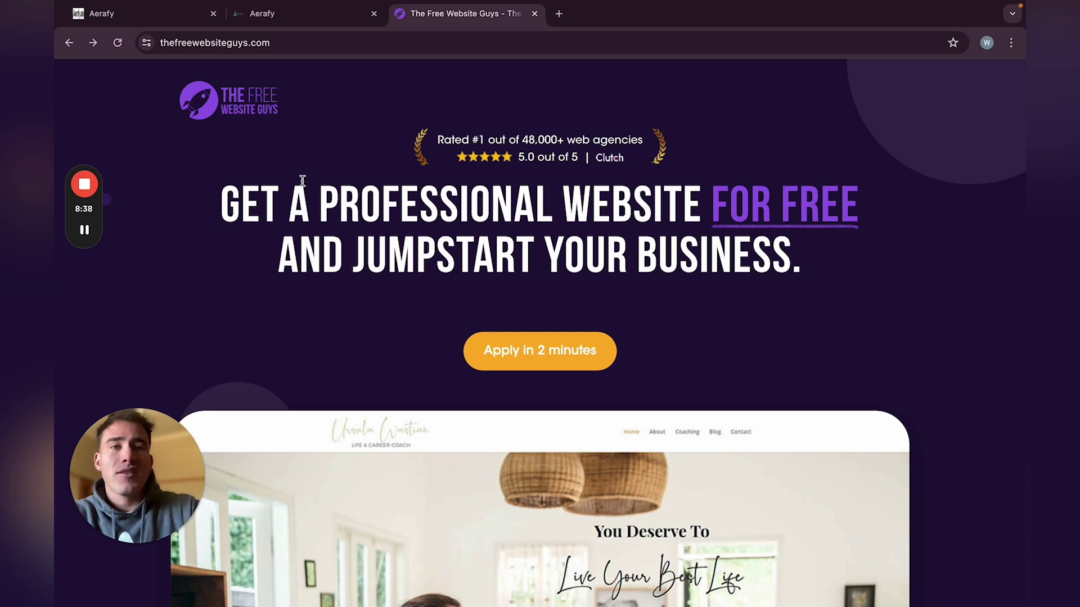
Search Google for 'jumpstart filings' in a new tab and open the Jumpstart Filings homepage.
left_click(559, 14)
type("ju")
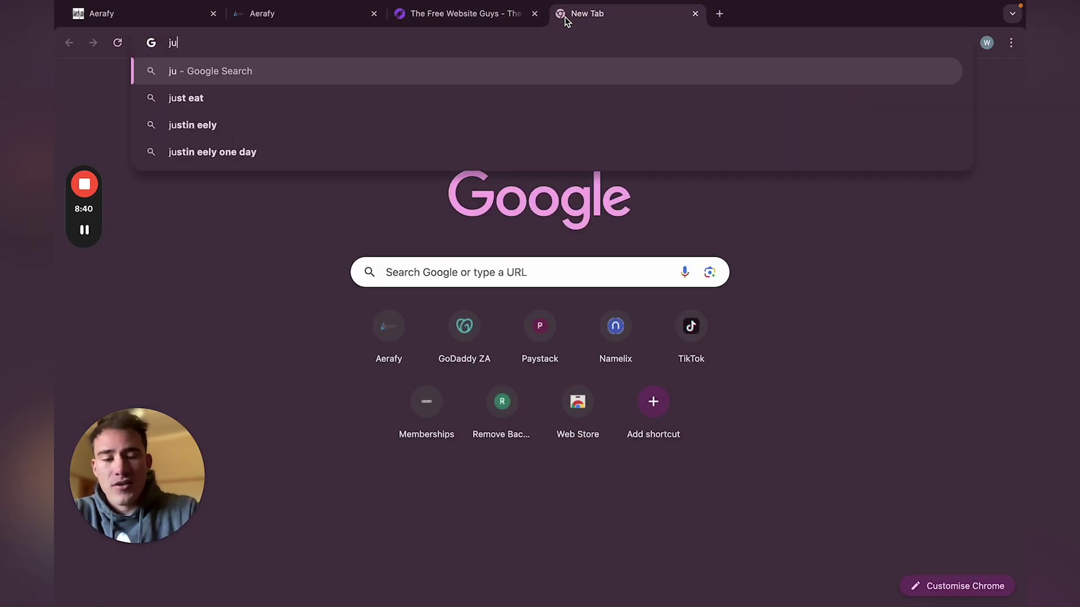
type("mpstart fili")
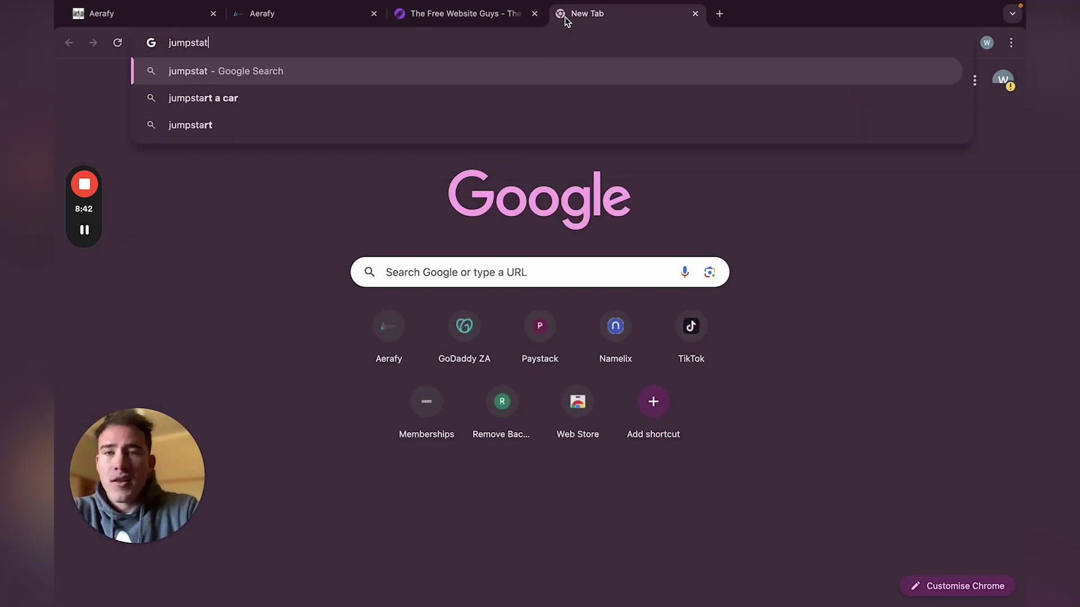
type("ngs")
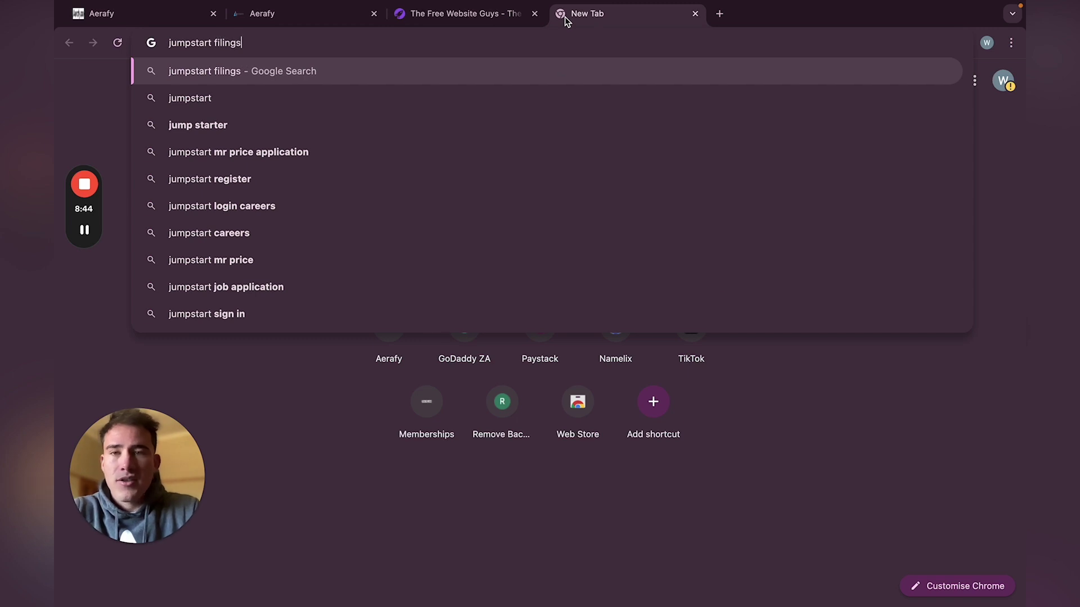
key("Return")
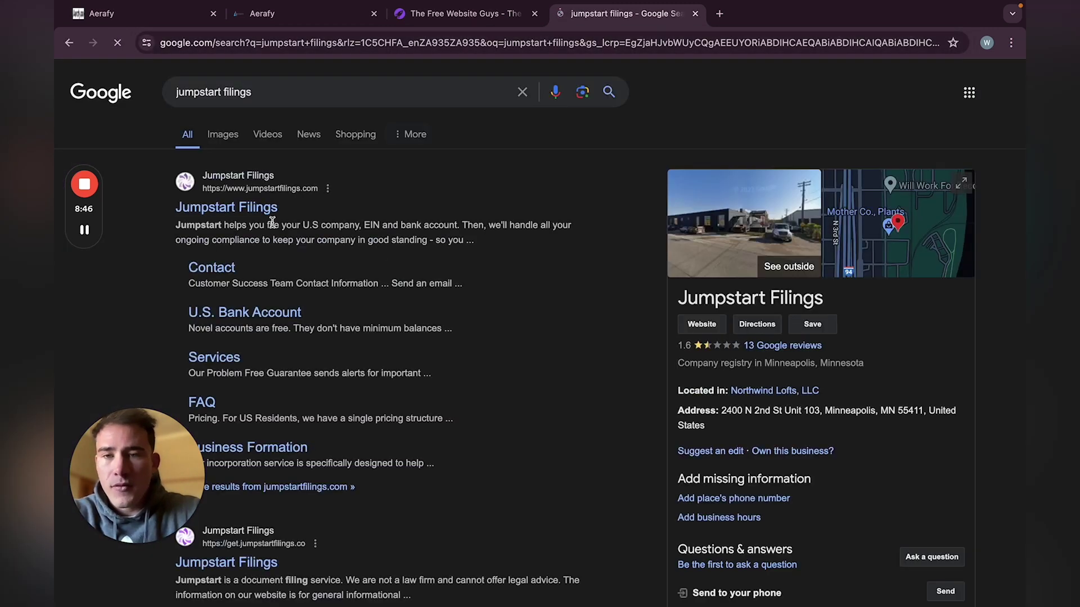
left_click(252, 208)
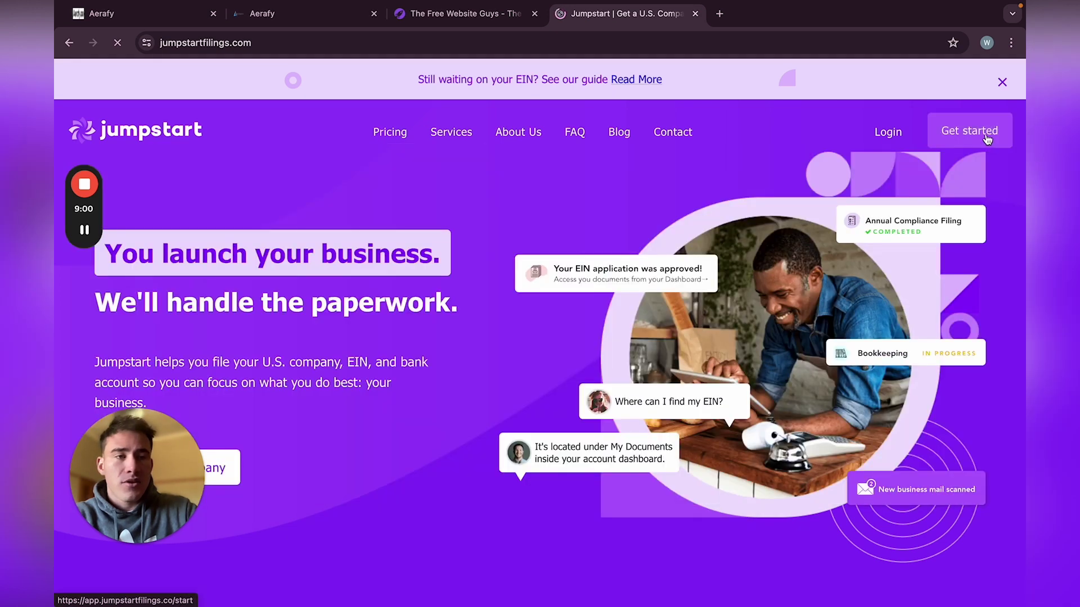
View Jumpstart Filings' $399 Wyoming LLC package on its Get started page, then open a new tab.
left_click(987, 139)
scroll(914, 111, "down", 1)
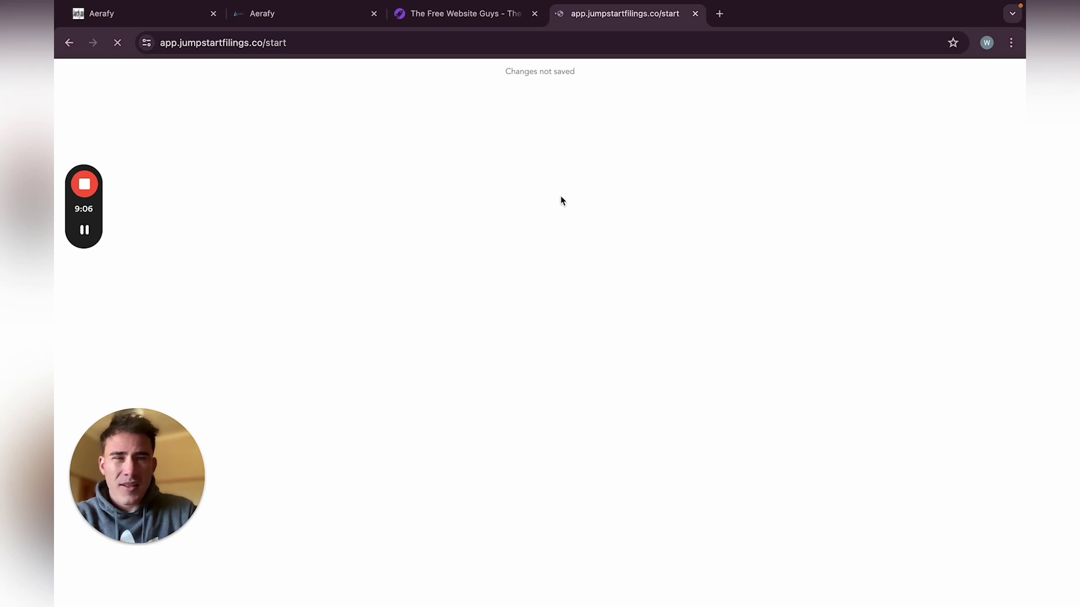
scroll(557, 340, "down", 2)
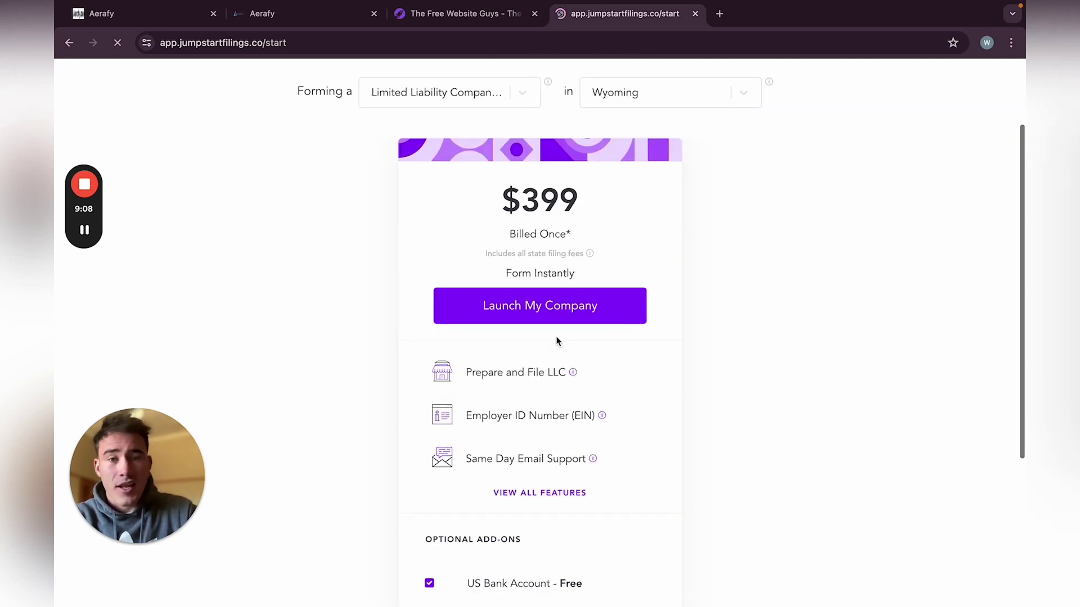
left_click(719, 14)
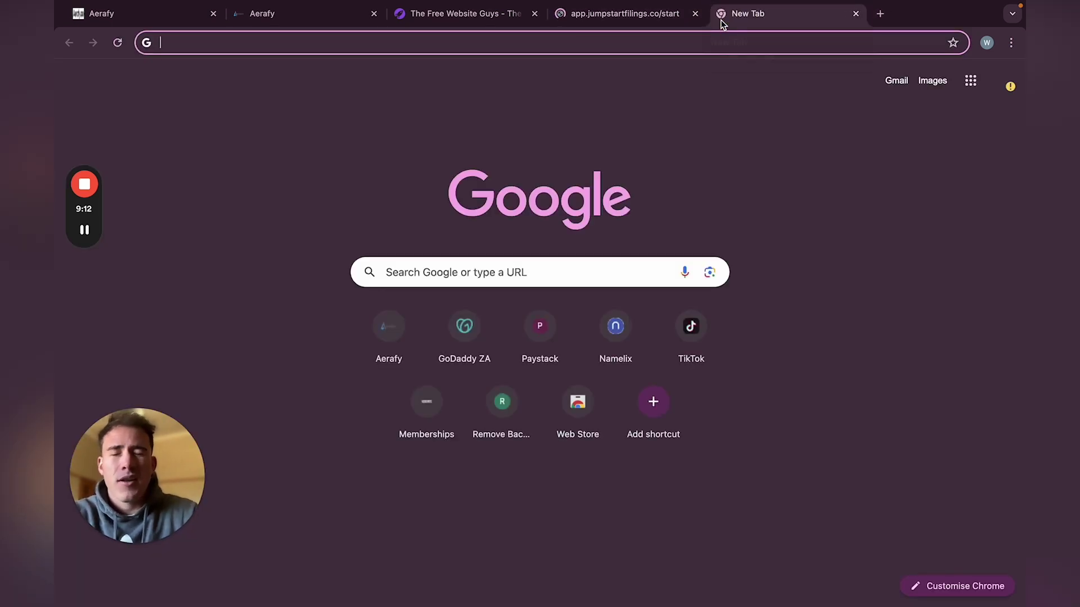
Search Google for 'seedformations uk' and open the Seed Formations homepage from the organic results.
type("seedform")
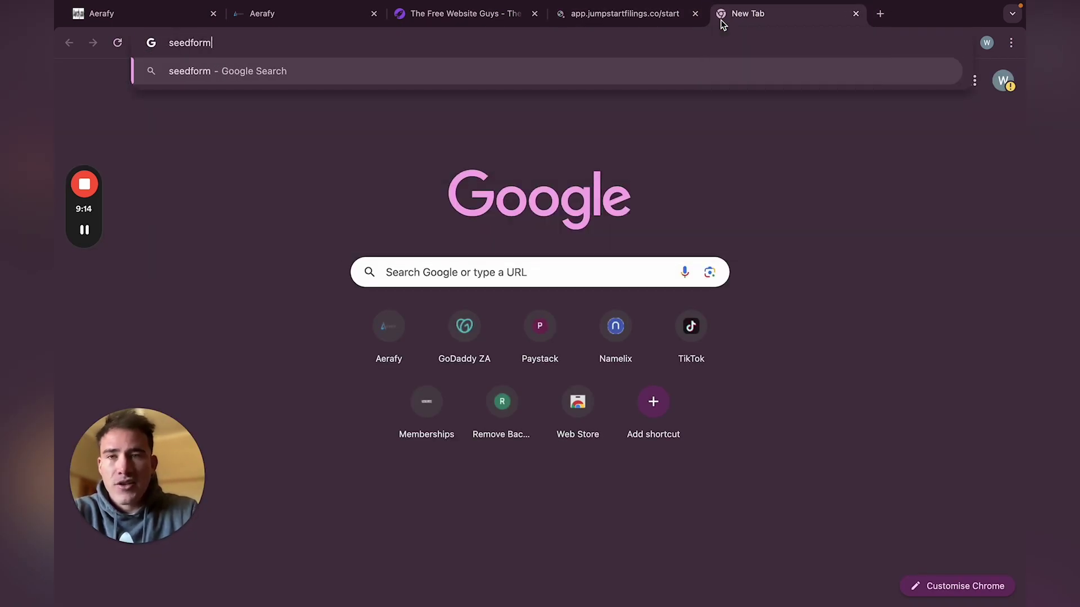
type("ations uk")
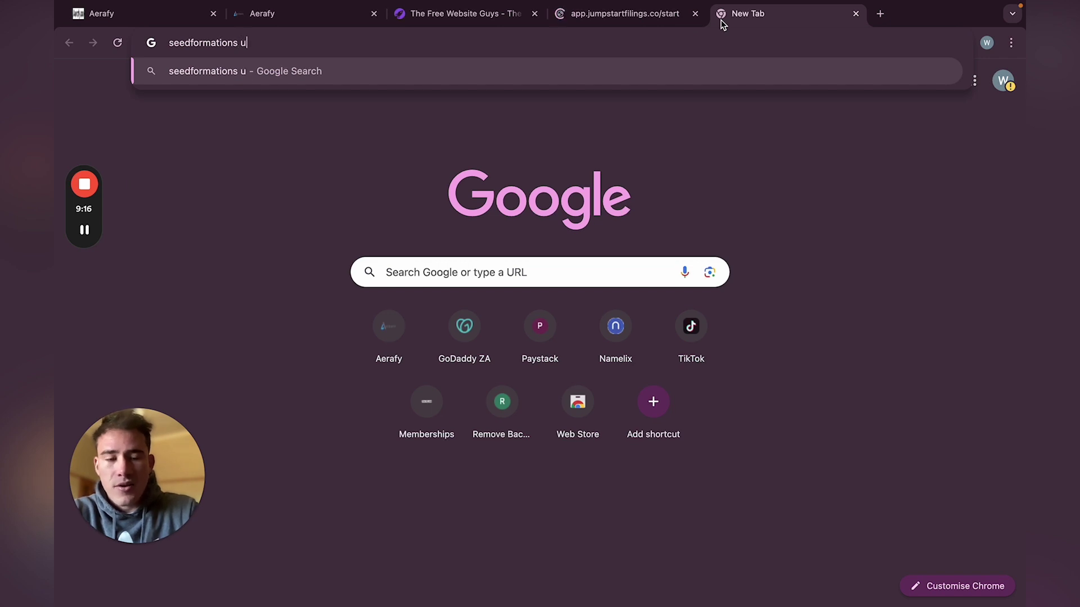
key("Return")
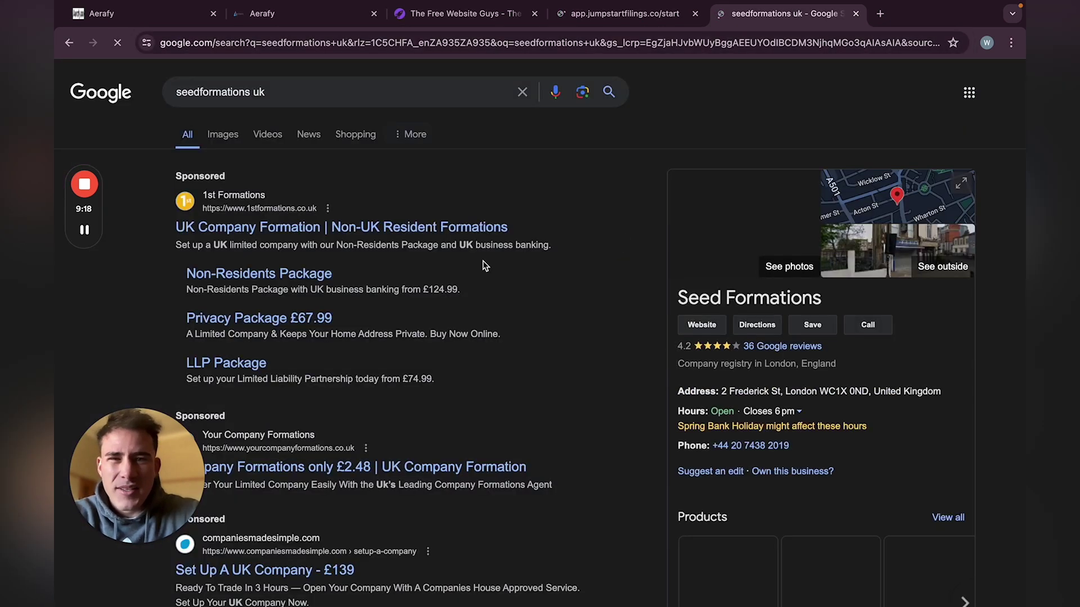
scroll(305, 270, "down", 3)
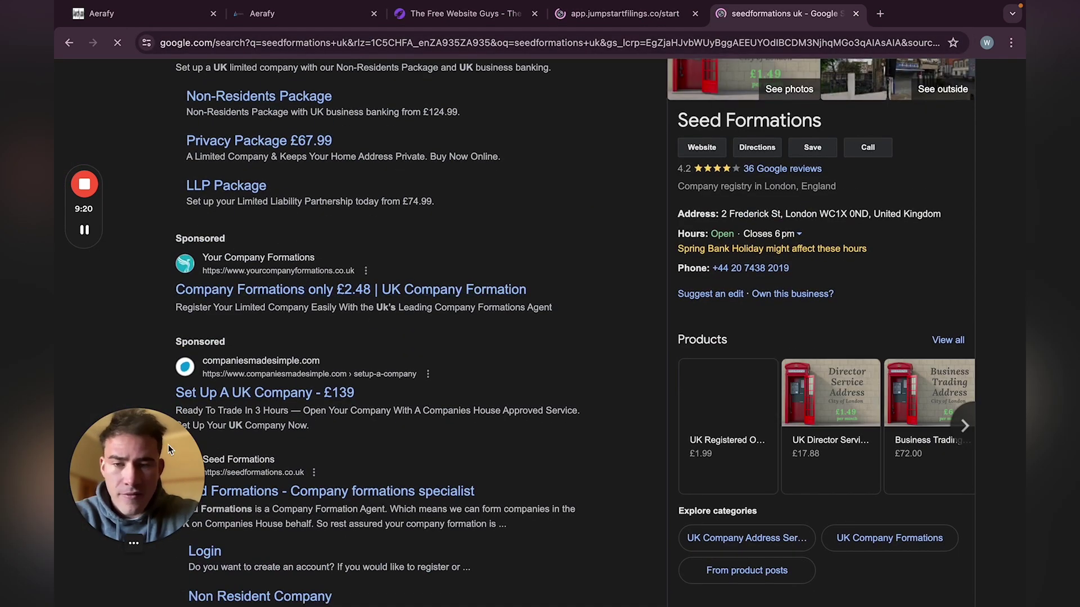
scroll(271, 446, "down", 3)
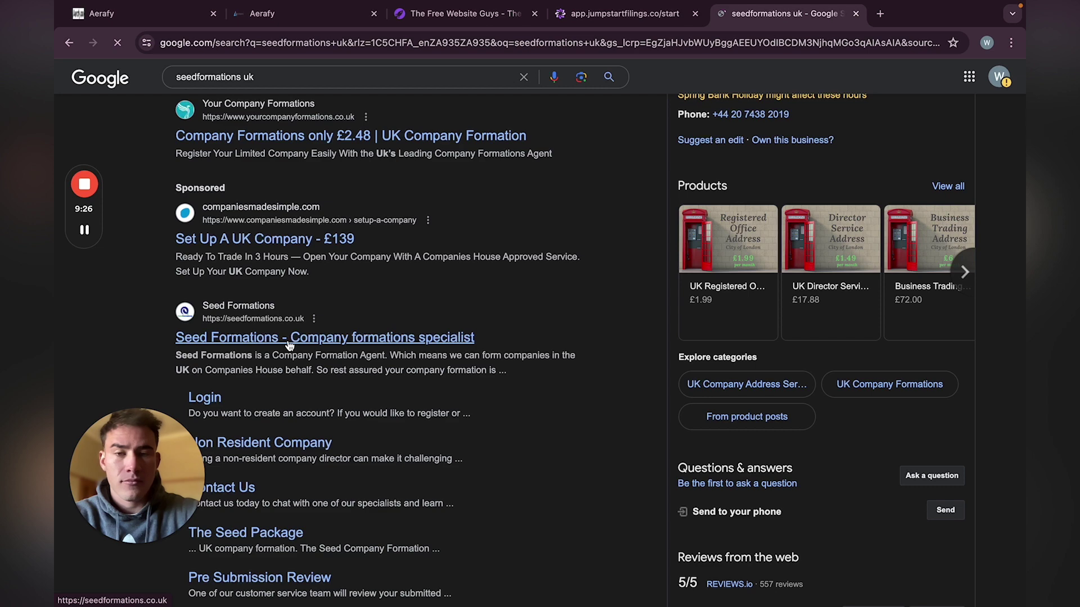
left_click(428, 336)
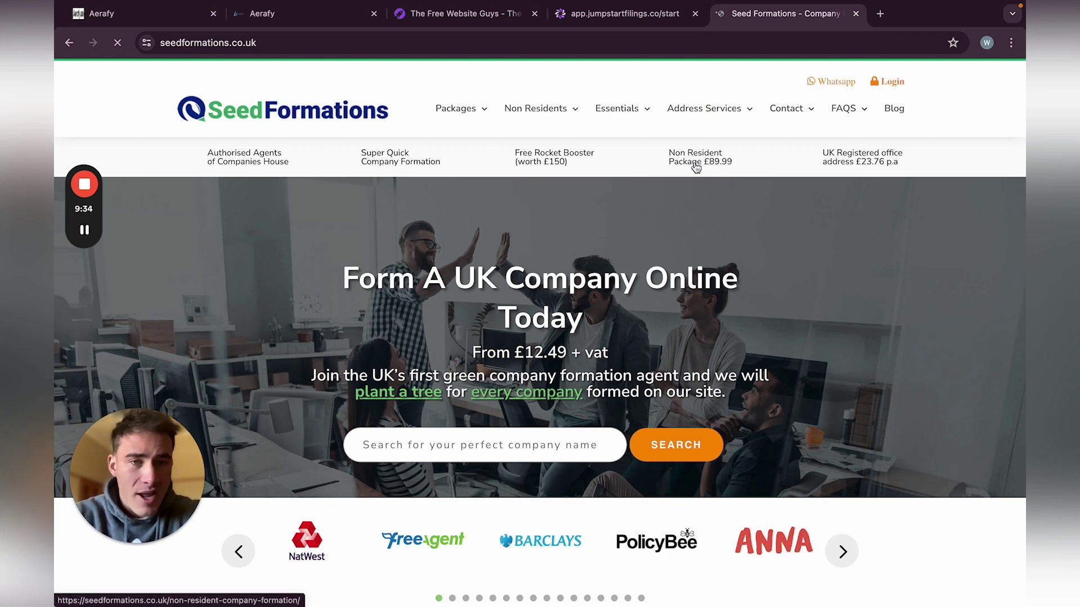
Flip between the Jumpstart Filings pricing and Seed Formations tabs, then bring back The Free Website Guys tab.
left_click(644, 16)
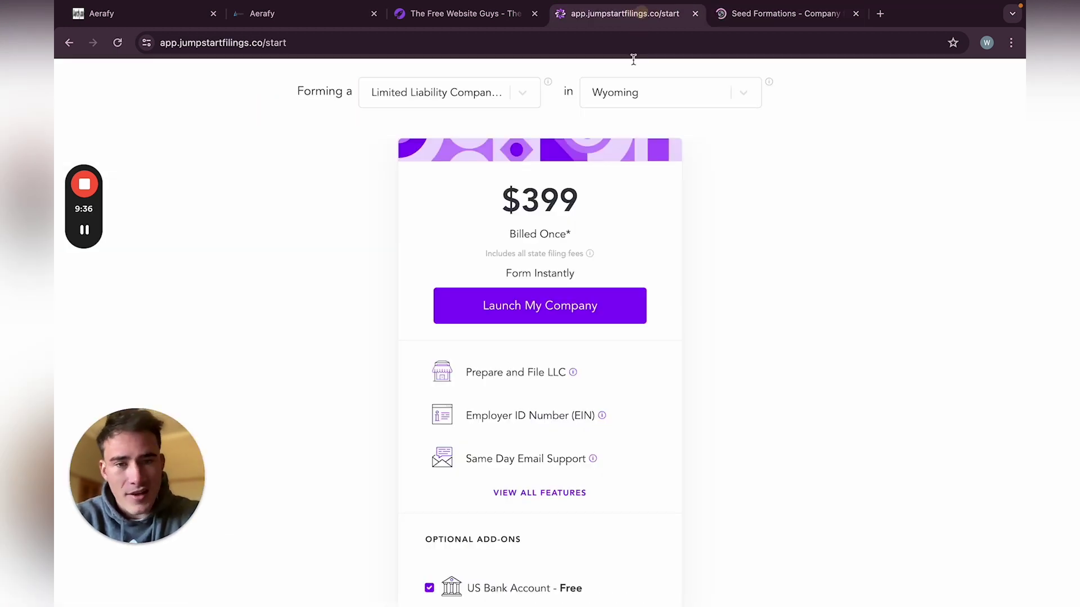
left_click(759, 14)
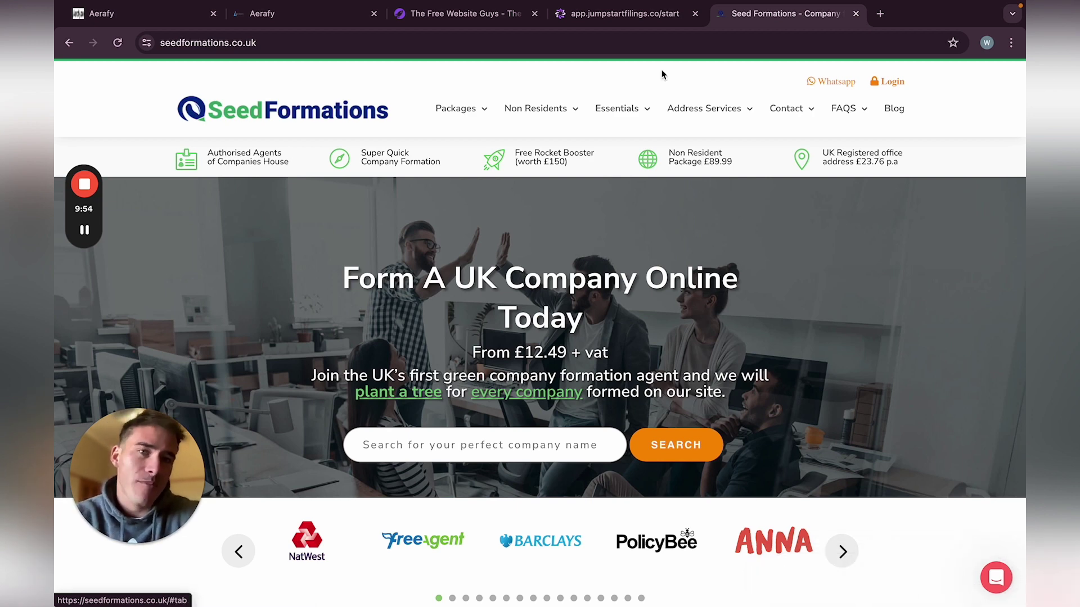
mouse_move(686, 271)
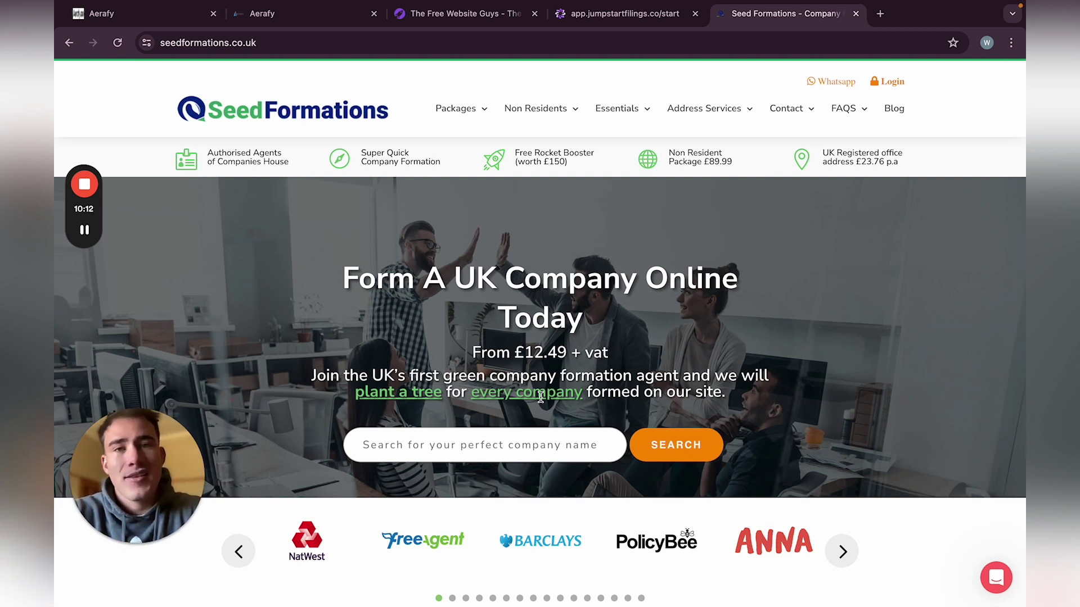
left_click(456, 13)
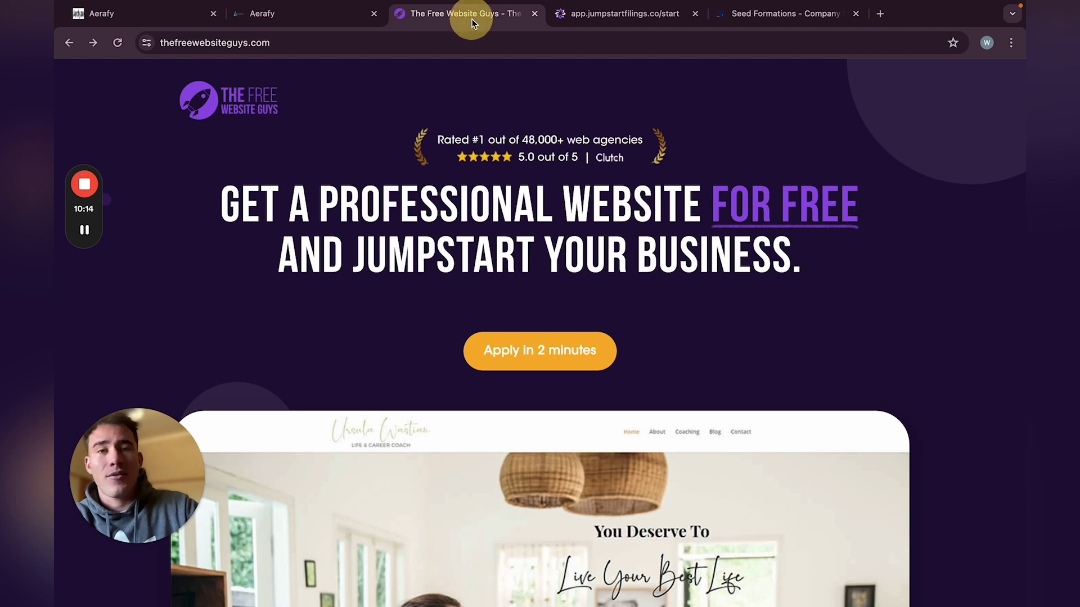
scroll(419, 242, "down", 3)
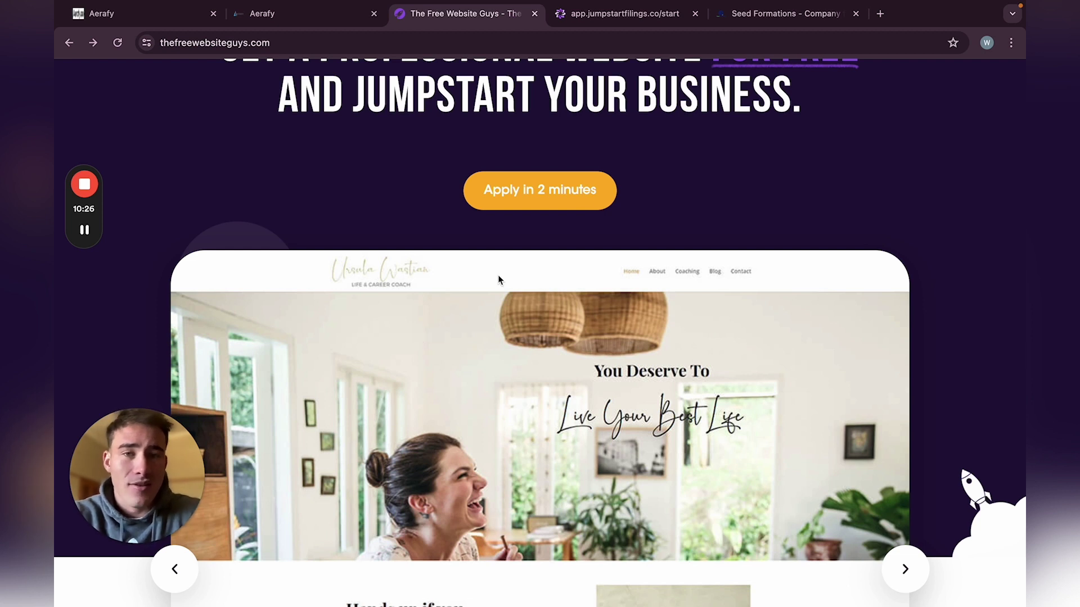
scroll(553, 187, "up", 3)
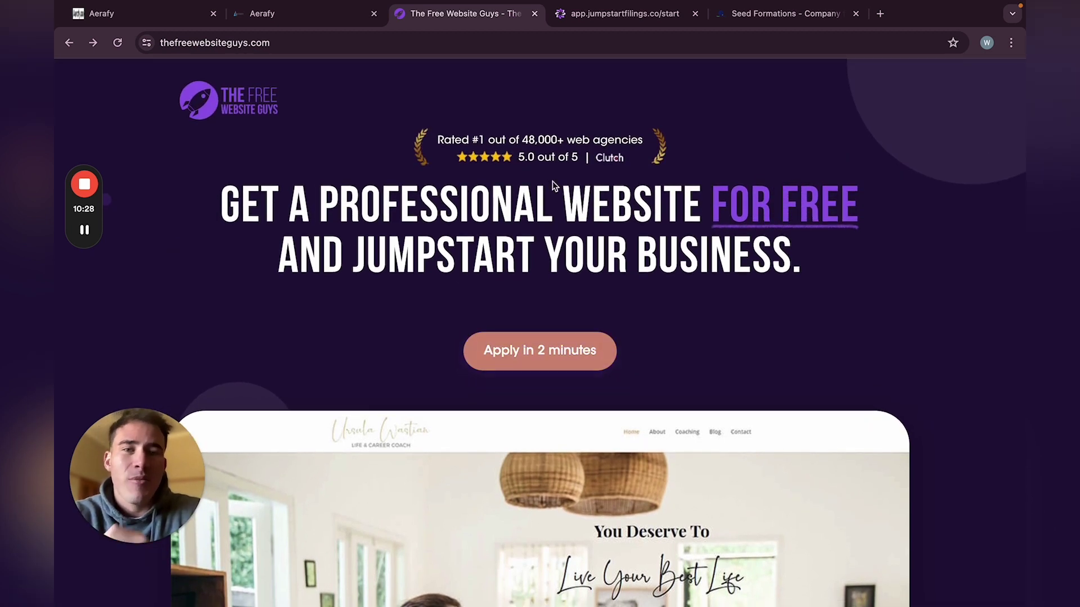